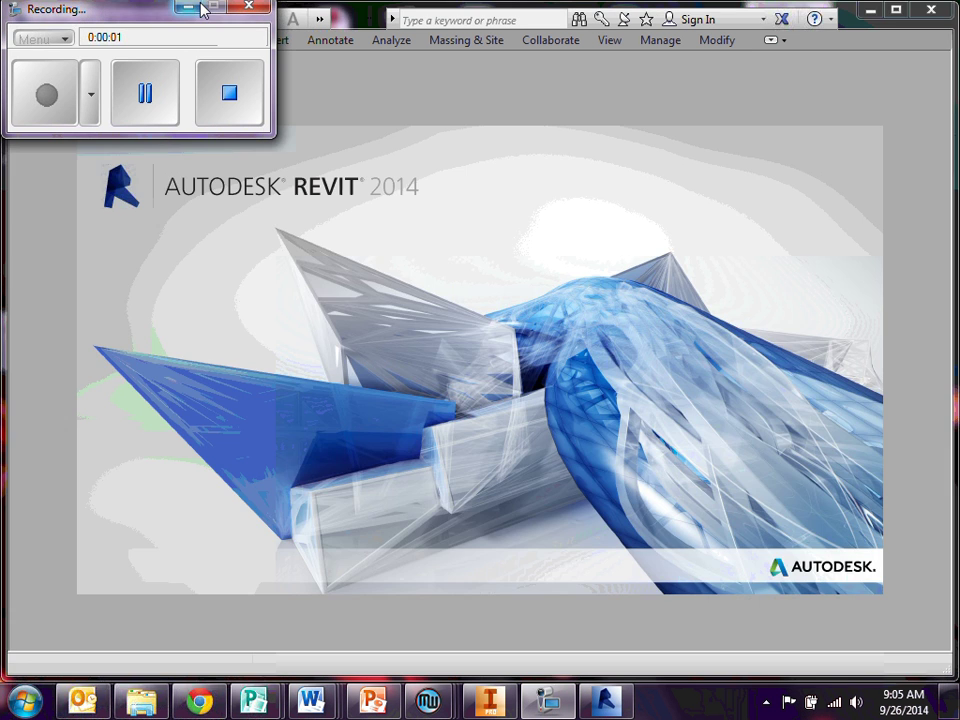
Step: Dismiss the license borrowing notice and create a new project from the Construction Template
{"action": "left_click", "coordinate": [187, 7]}
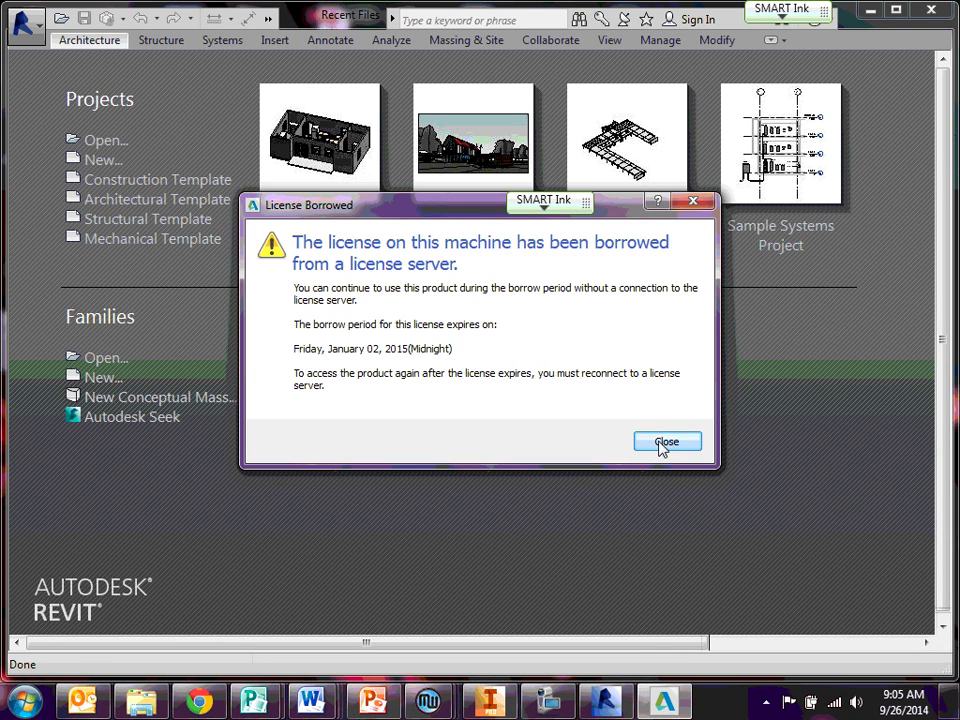
{"action": "left_click", "coordinate": [660, 443]}
{"action": "left_click", "coordinate": [104, 160]}
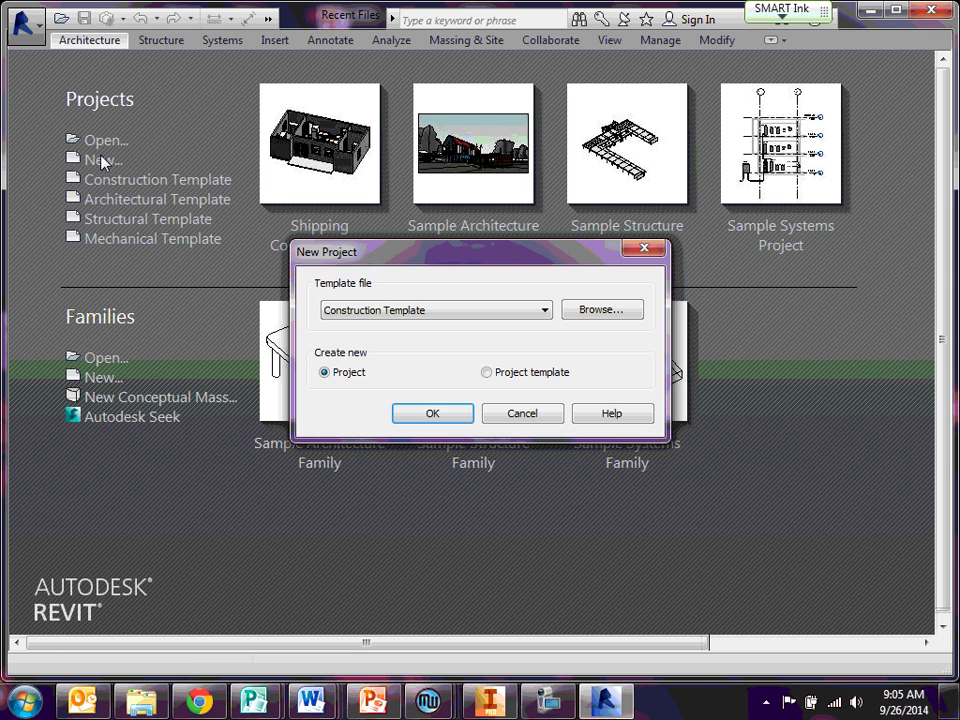
{"action": "left_click", "coordinate": [424, 416]}
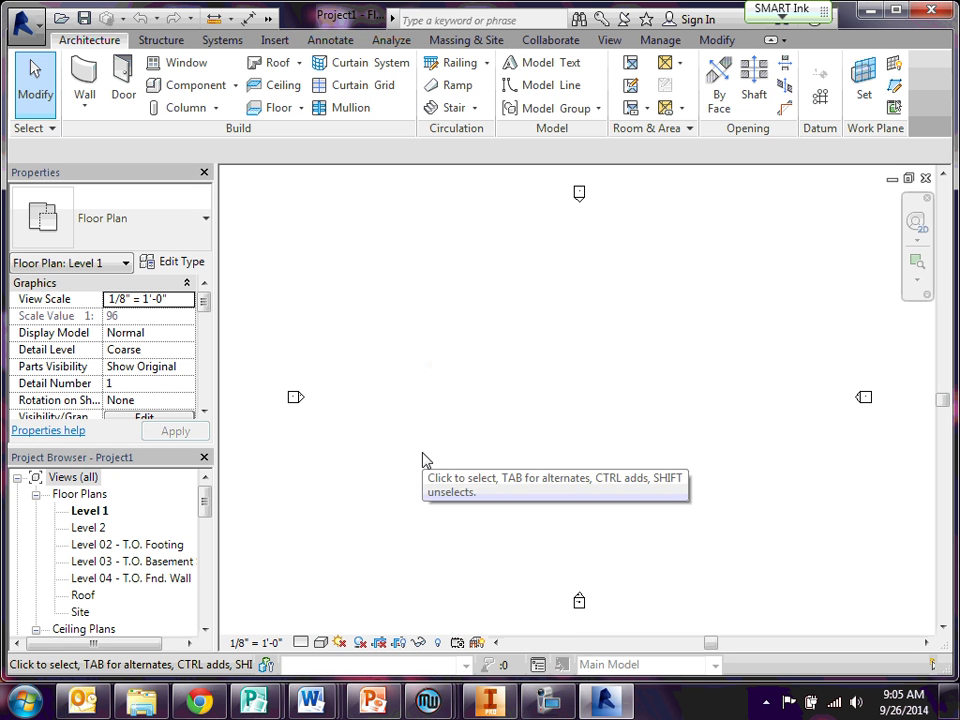
Step: Start the Wall tool with the Exterior - Brick on CMU wall type
{"action": "left_click", "coordinate": [84, 95]}
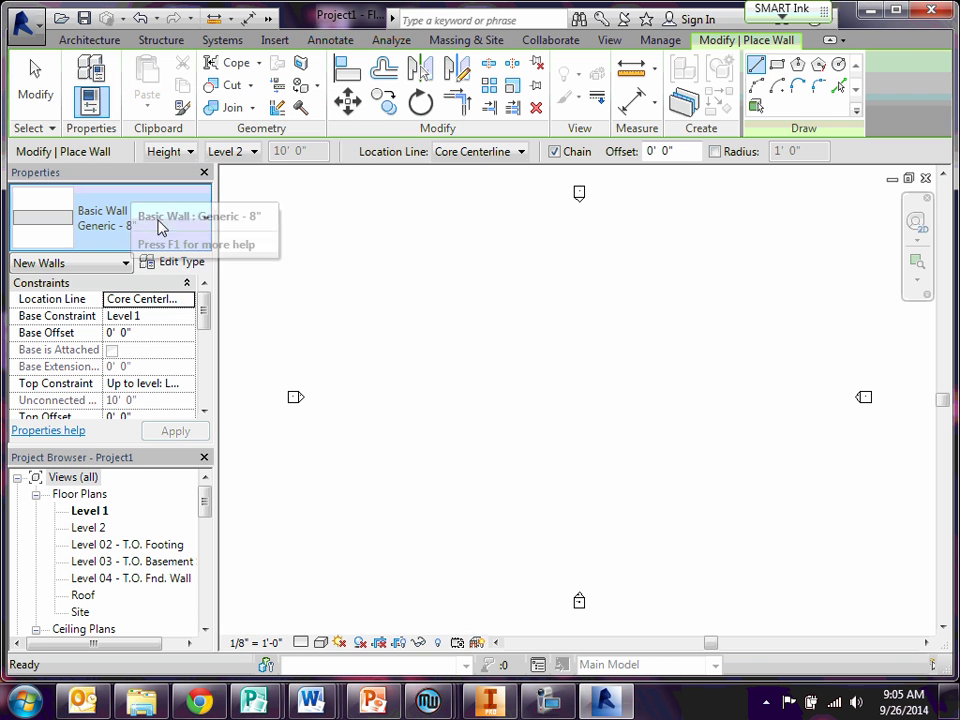
{"action": "left_click", "coordinate": [160, 226]}
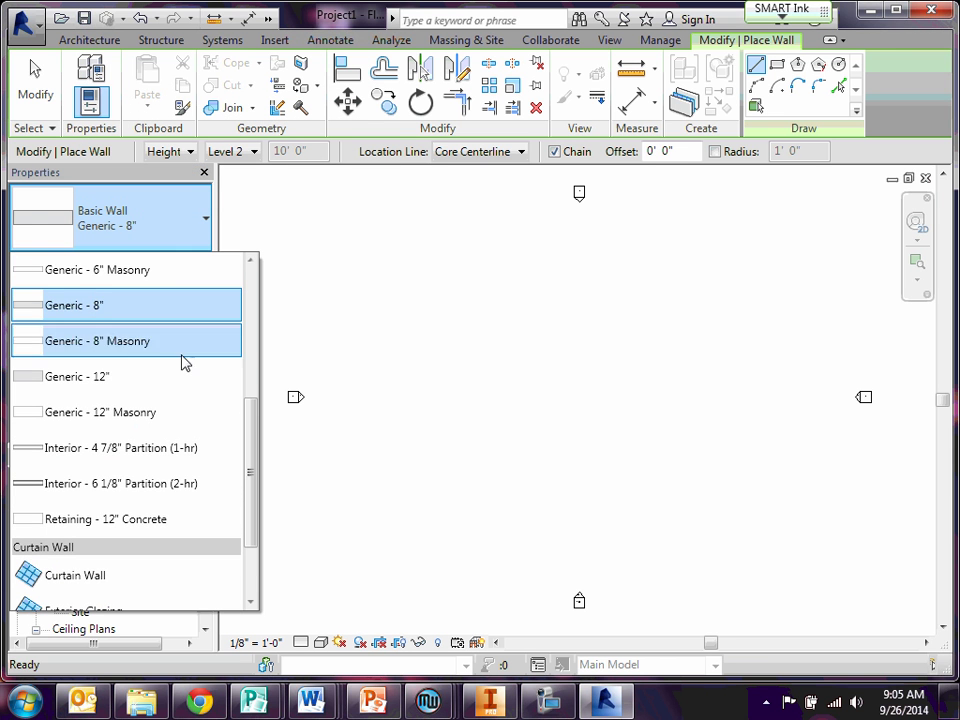
{"action": "scroll", "coordinate": [207, 440], "scroll_direction": "up", "scroll_amount": 1}
{"action": "scroll", "coordinate": [207, 432], "scroll_direction": "up", "scroll_amount": 2}
{"action": "scroll", "coordinate": [207, 431], "scroll_direction": "up", "scroll_amount": 2}
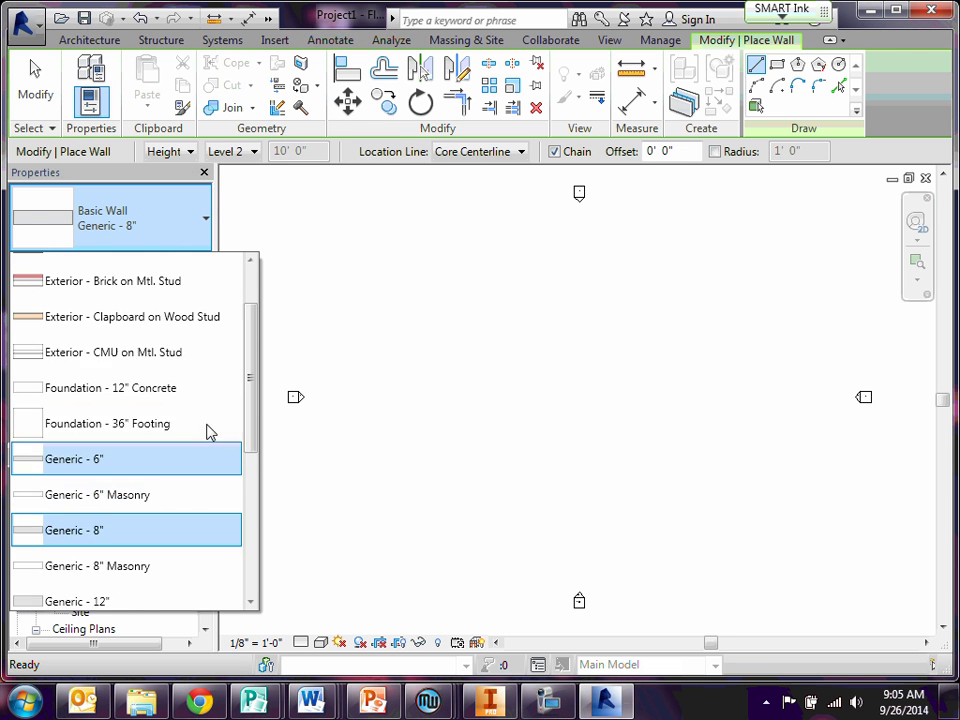
{"action": "scroll", "coordinate": [205, 420], "scroll_direction": "up", "scroll_amount": 1}
{"action": "scroll", "coordinate": [205, 410], "scroll_direction": "up", "scroll_amount": 1}
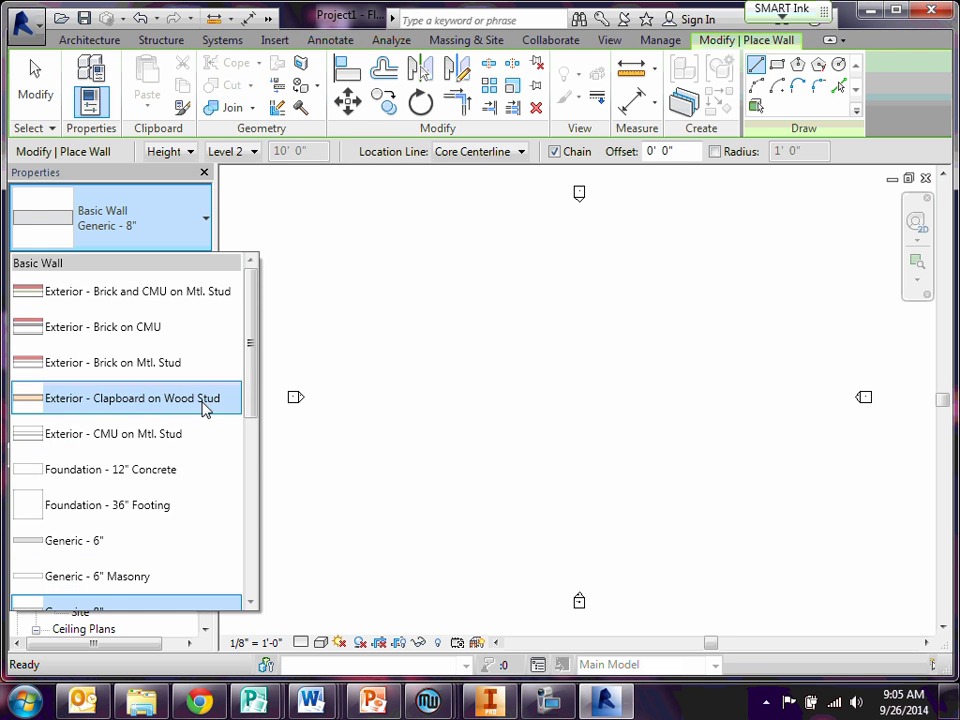
{"action": "left_click", "coordinate": [152, 334]}
Step: Draw four chained walls, 36' by 35', closing the rectangle, then stop drawing
{"action": "left_click", "coordinate": [430, 305]}
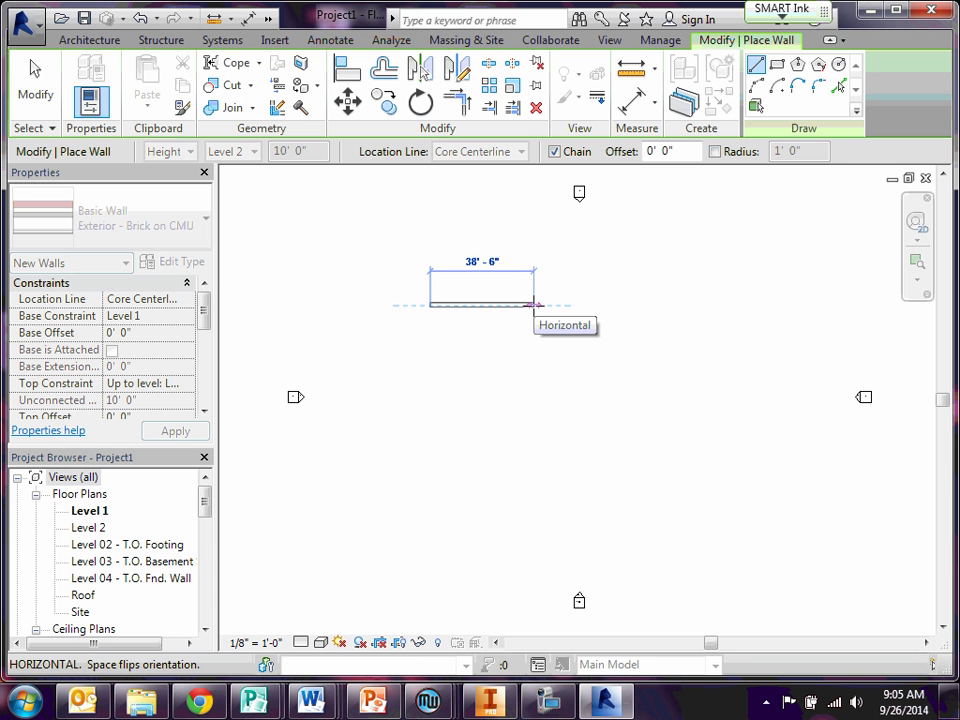
{"action": "type", "text": "36"}
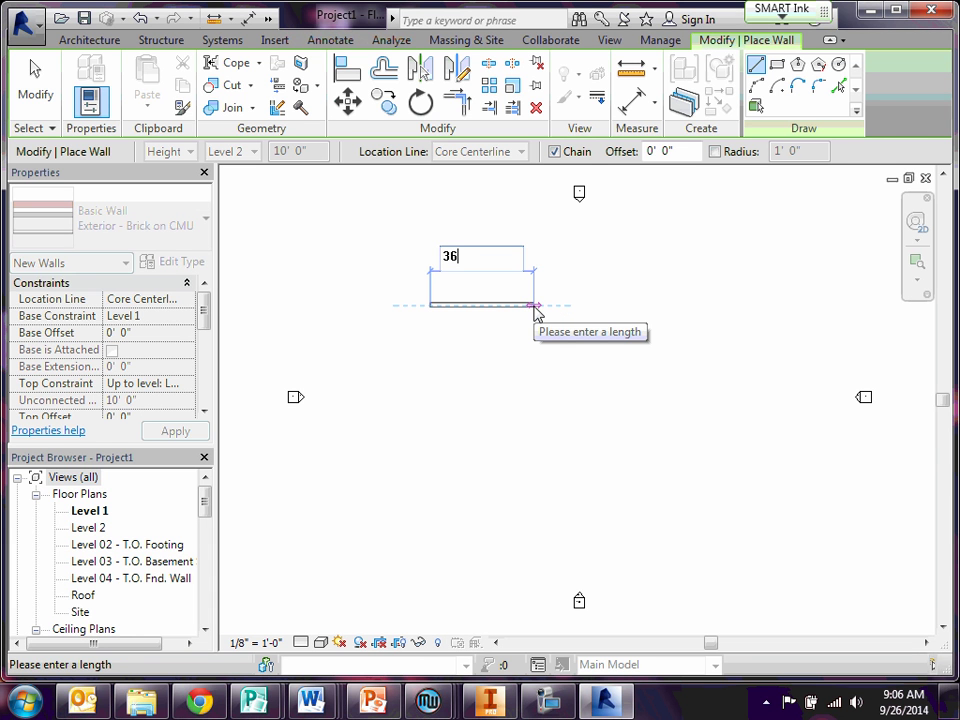
{"action": "type", "text": " 0"}
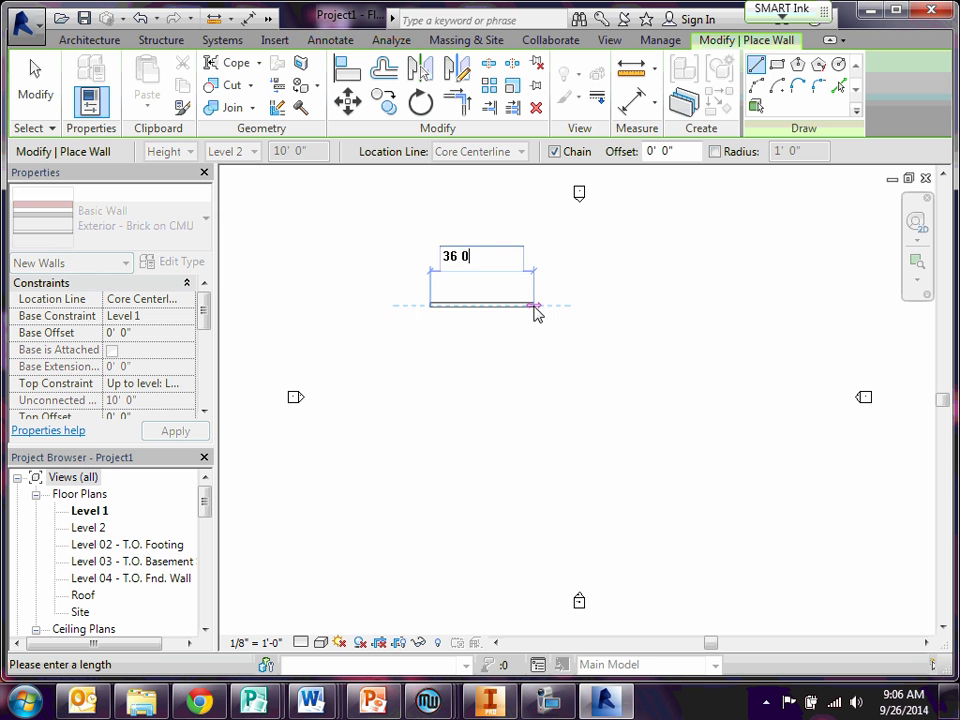
{"action": "key", "text": "Return"}
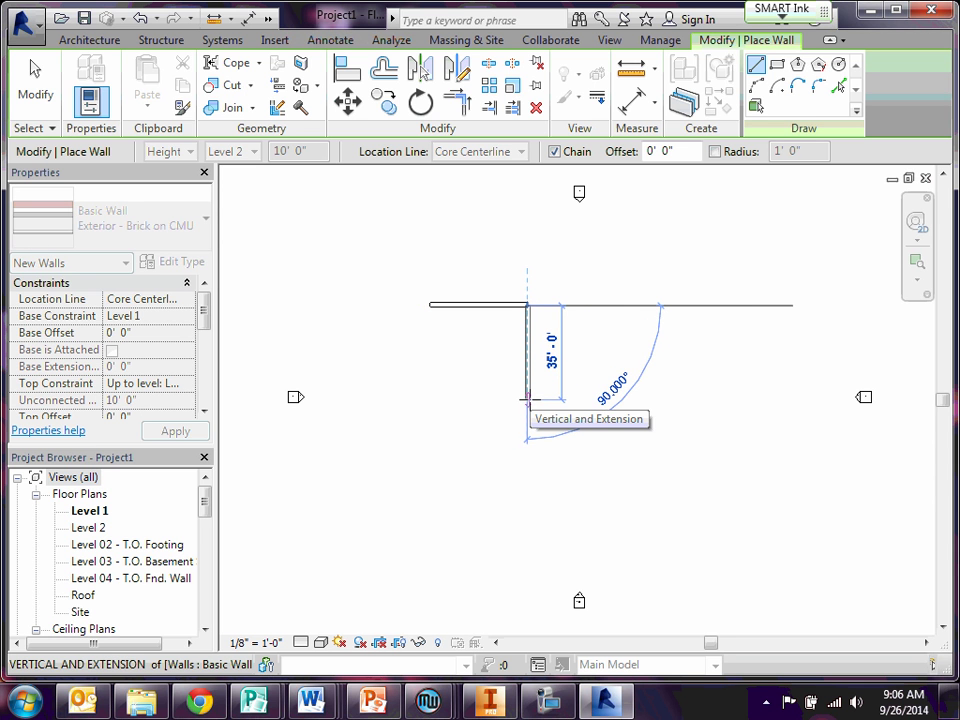
{"action": "left_click", "coordinate": [526, 400]}
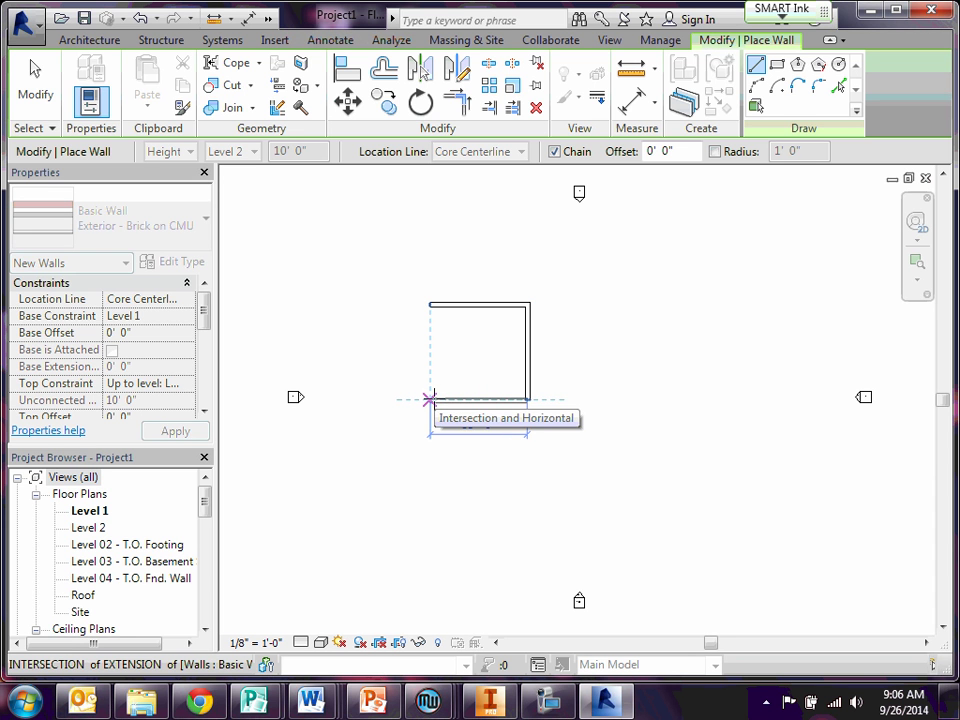
{"action": "left_click", "coordinate": [429, 400]}
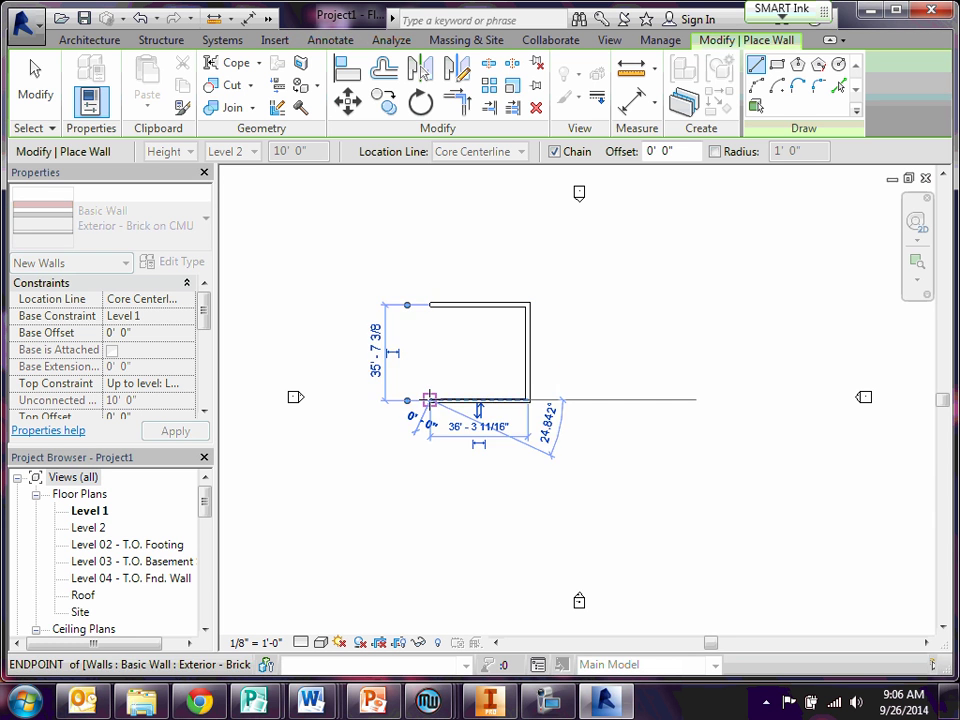
{"action": "left_click", "coordinate": [430, 304]}
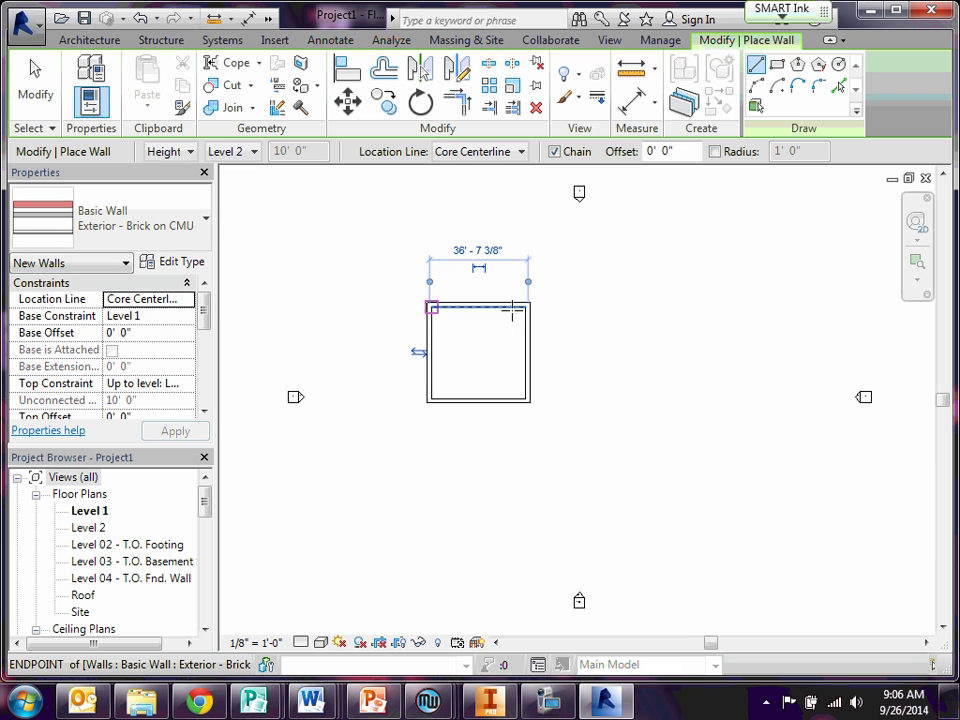
{"action": "right_click", "coordinate": [602, 328]}
{"action": "left_click", "coordinate": [638, 342]}
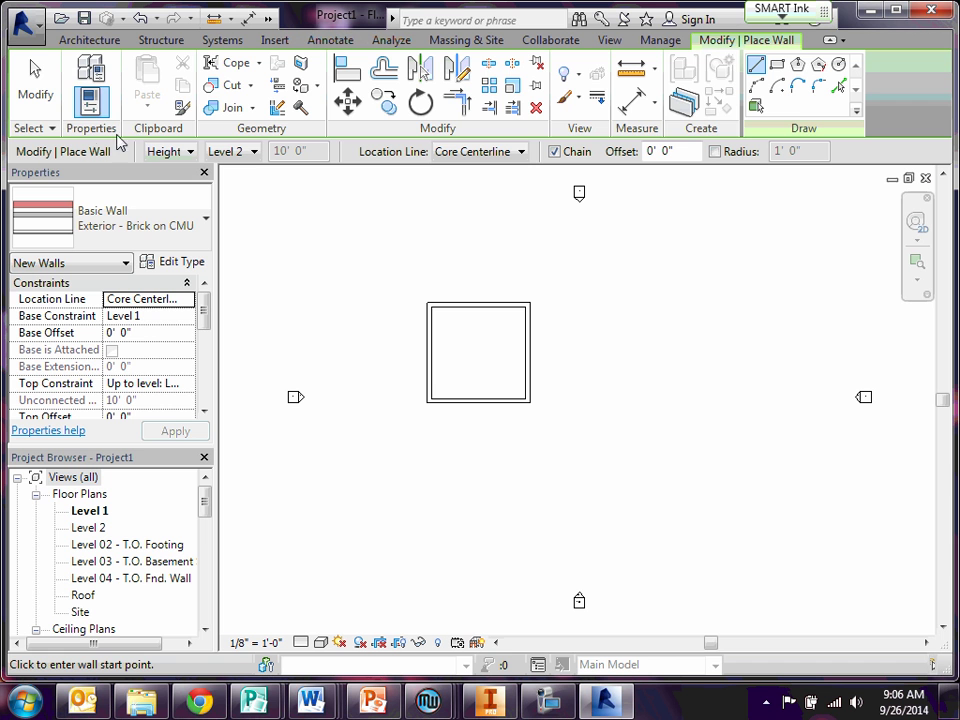
Step: Place a Single-Flush 34" x 80" door in the bottom wall of the room
{"action": "left_click", "coordinate": [84, 42]}
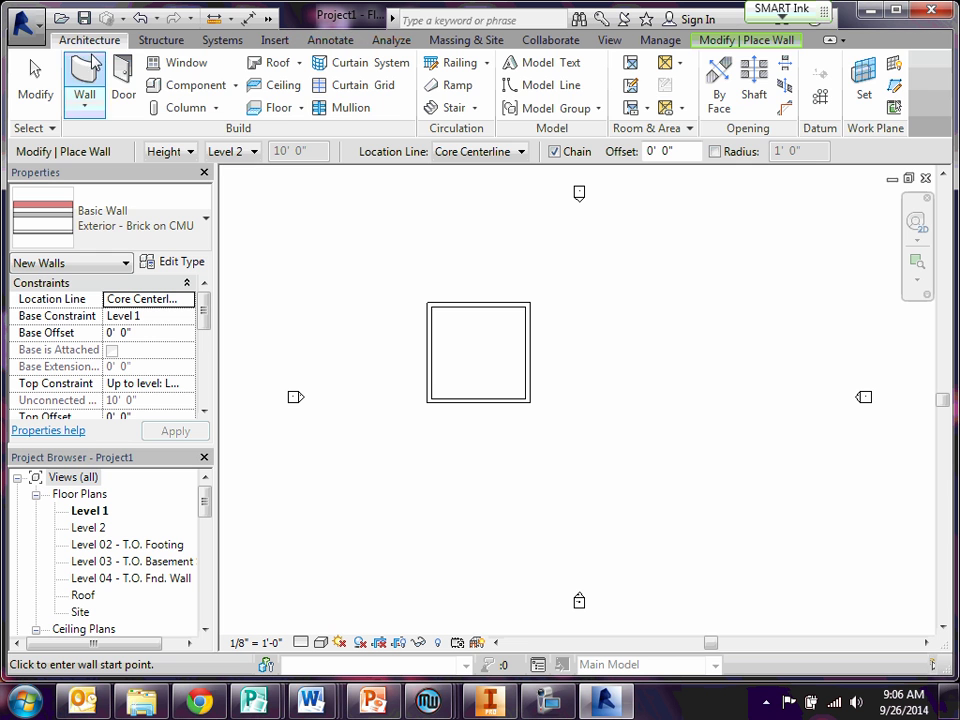
{"action": "left_click", "coordinate": [125, 92]}
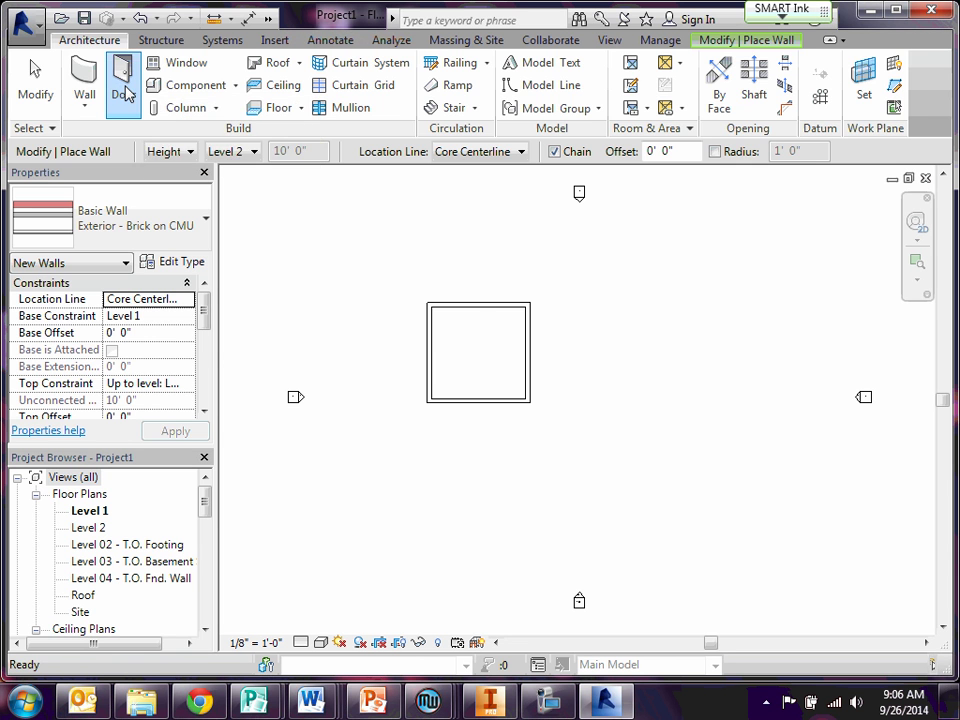
{"action": "left_click", "coordinate": [111, 222]}
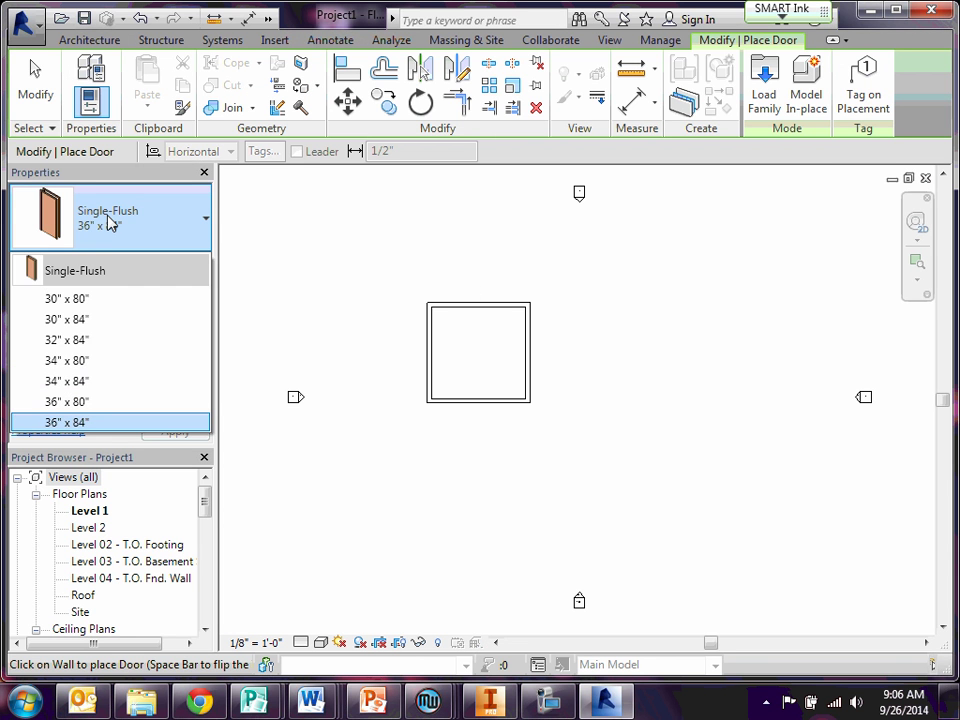
{"action": "left_click", "coordinate": [82, 362]}
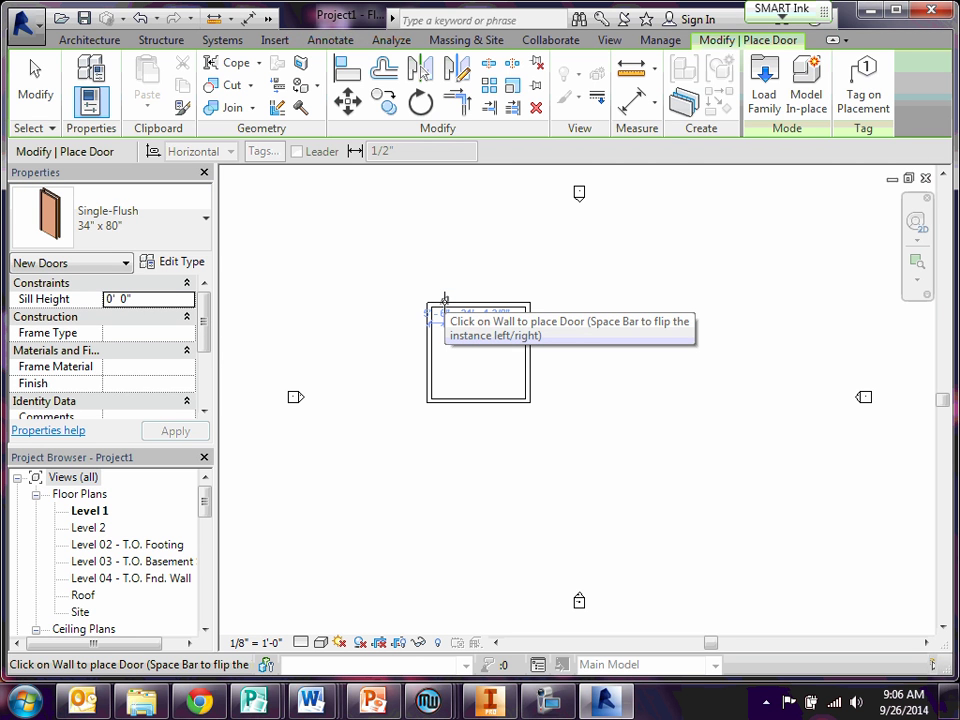
{"action": "scroll", "coordinate": [451, 296], "scroll_direction": "down", "scroll_amount": 1}
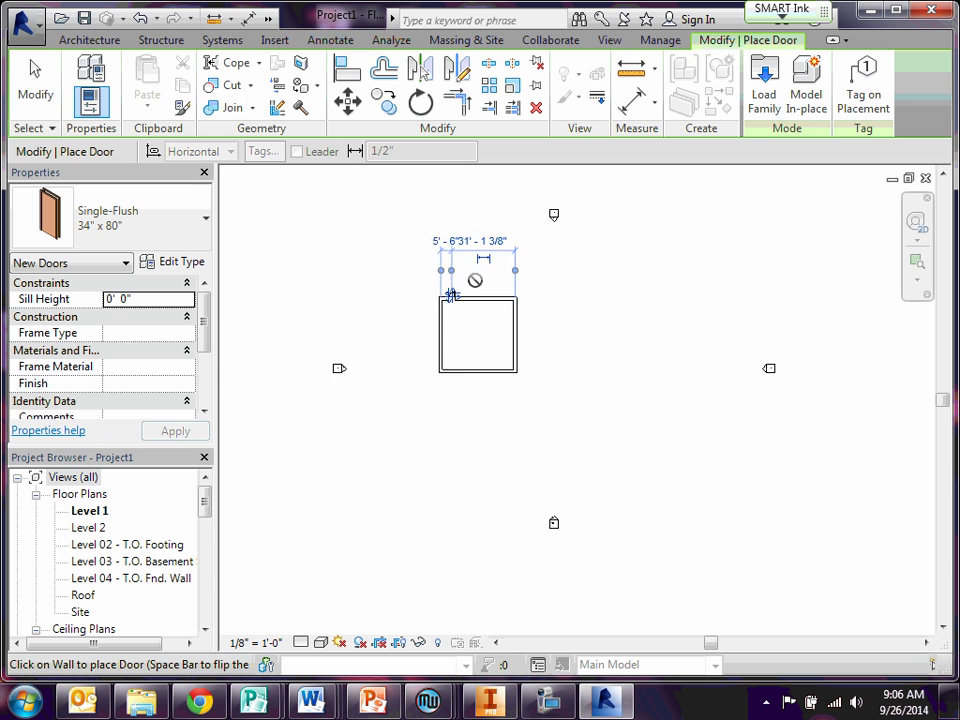
{"action": "scroll", "coordinate": [451, 296], "scroll_direction": "up", "scroll_amount": 3}
{"action": "scroll", "coordinate": [411, 321], "scroll_direction": "up", "scroll_amount": 1}
{"action": "scroll", "coordinate": [326, 371], "scroll_direction": "down", "scroll_amount": 2}
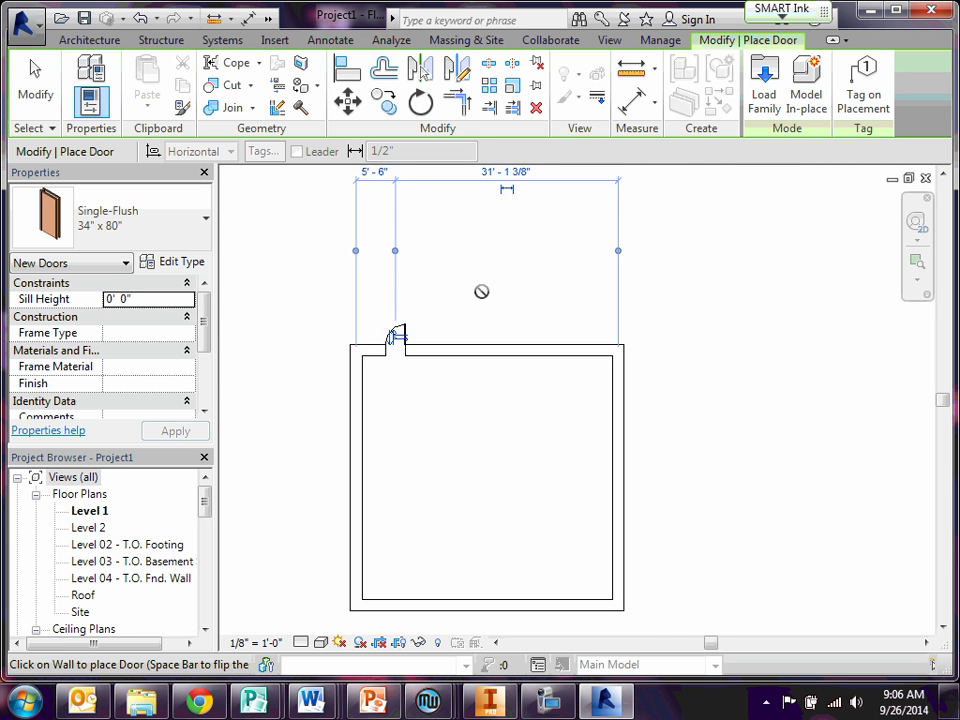
{"action": "middle_click_drag", "start_coordinate": [481, 291], "coordinate": [527, 254]}
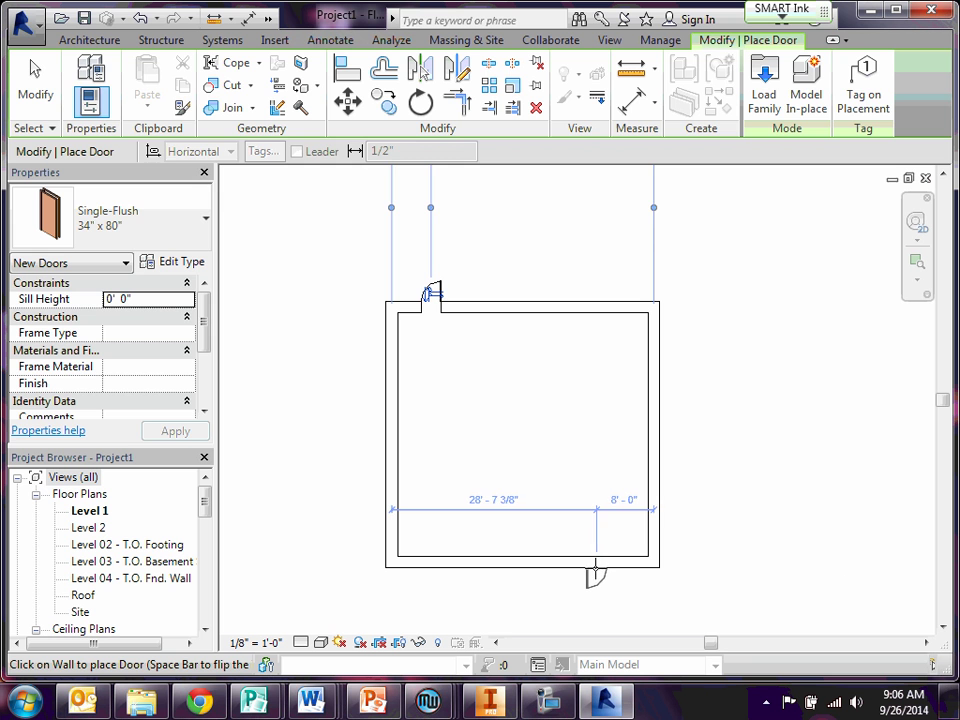
{"action": "left_click", "coordinate": [596, 566]}
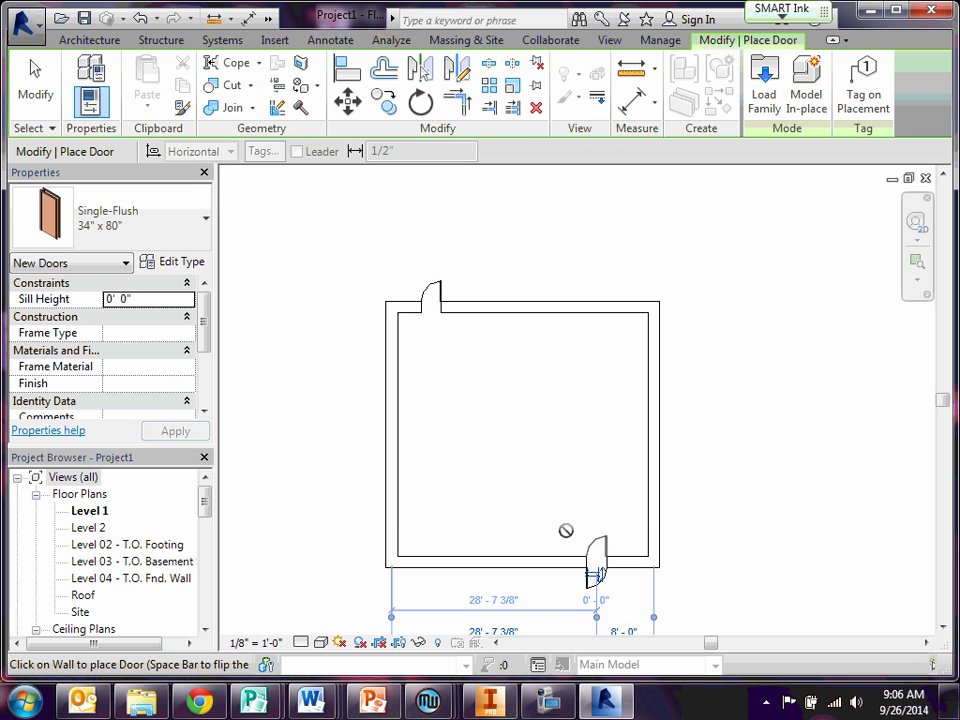
{"action": "left_click", "coordinate": [90, 40]}
Step: Place three Fixed 36" x 24" windows in the right wall
{"action": "left_click", "coordinate": [188, 62]}
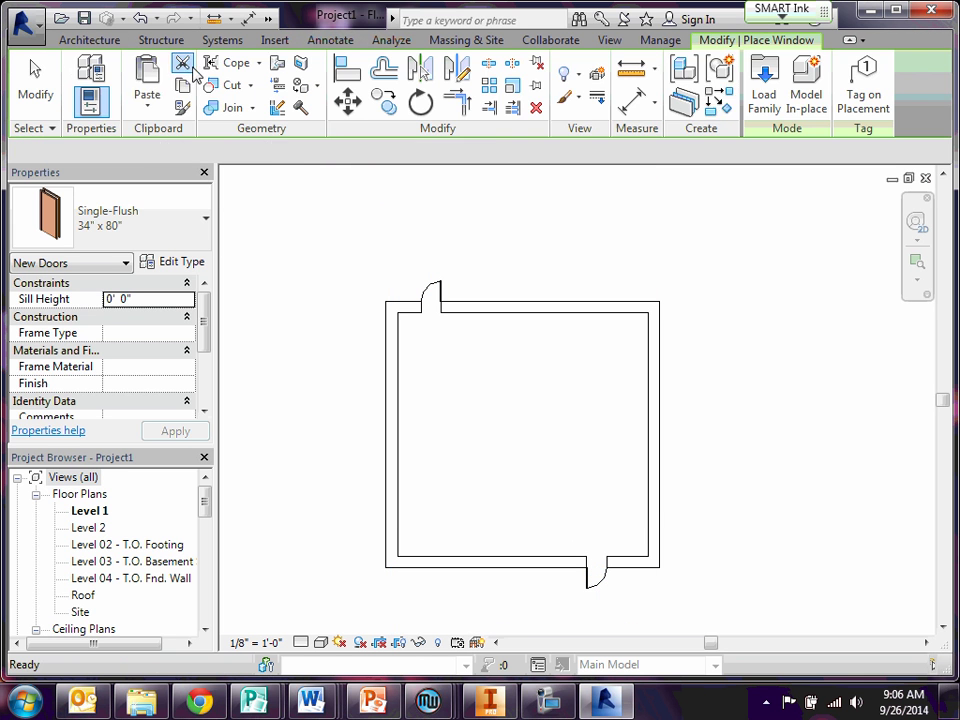
{"action": "left_click", "coordinate": [184, 222]}
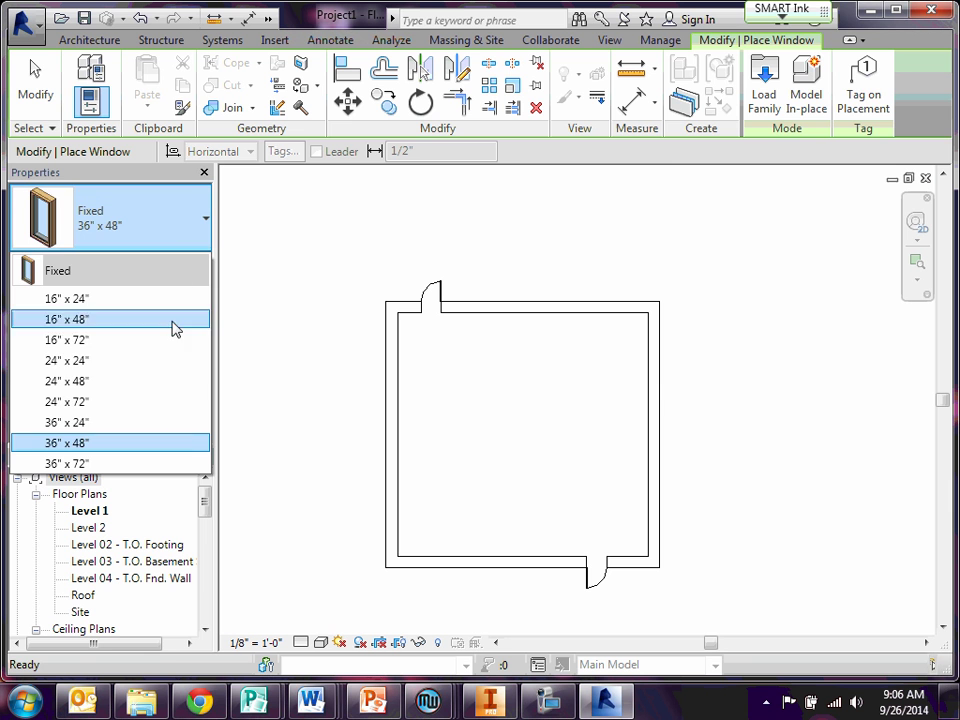
{"action": "key", "text": "Escape"}
{"action": "key", "text": "Escape"}
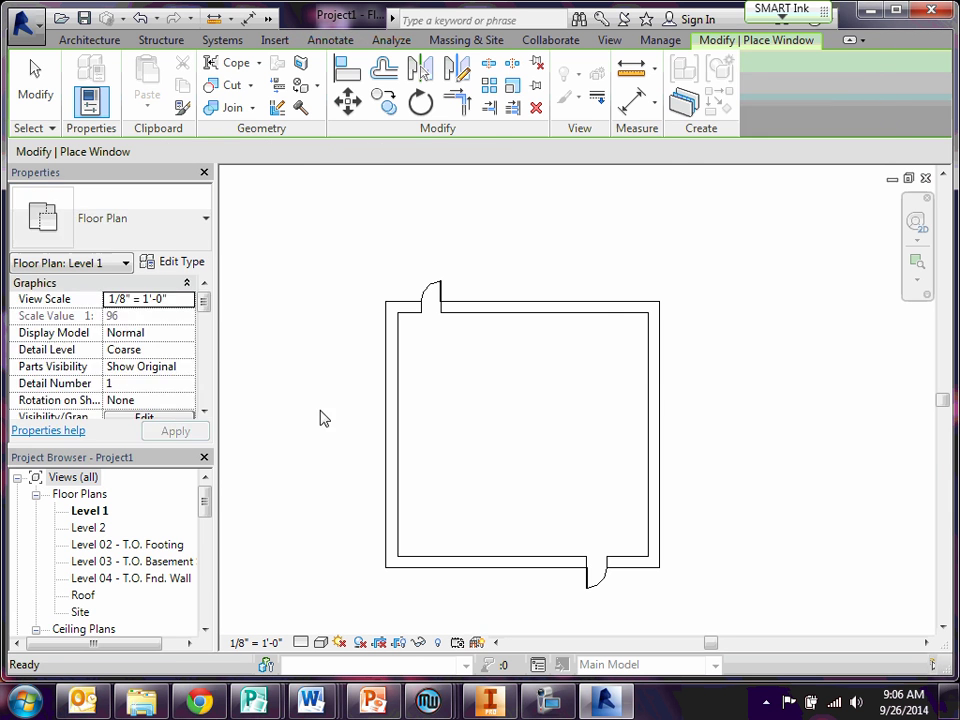
{"action": "left_click", "coordinate": [657, 357]}
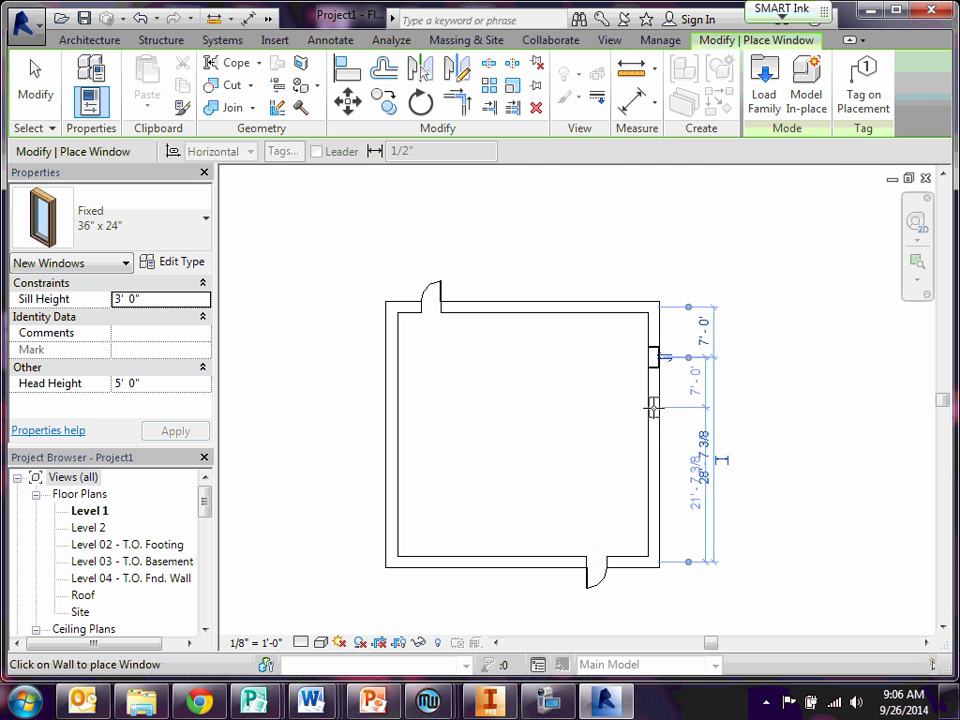
{"action": "left_click", "coordinate": [655, 407]}
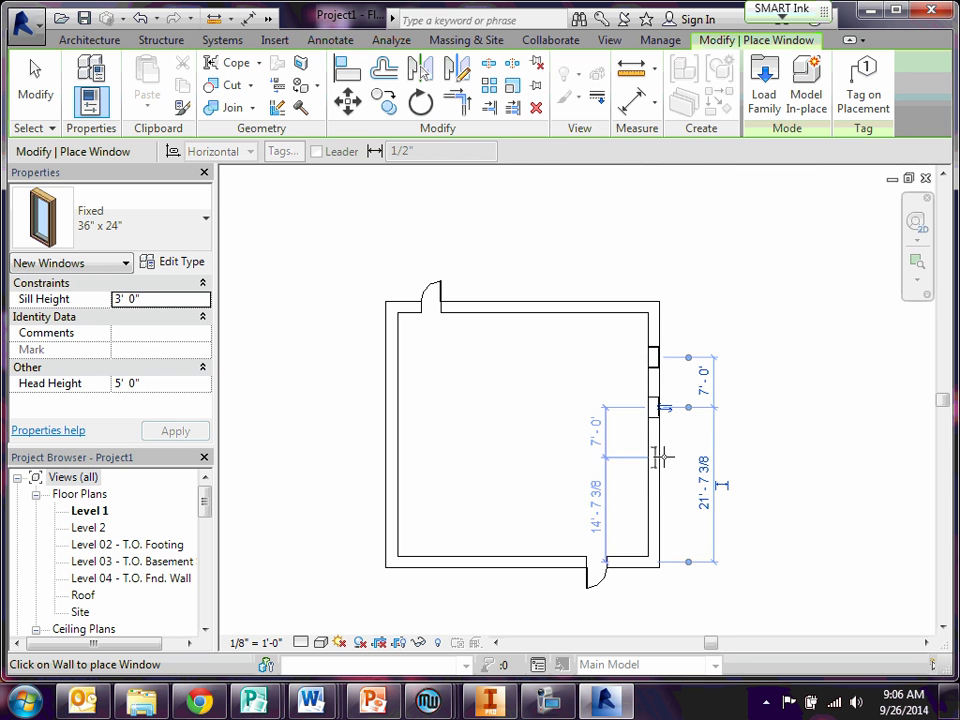
{"action": "left_click", "coordinate": [659, 450]}
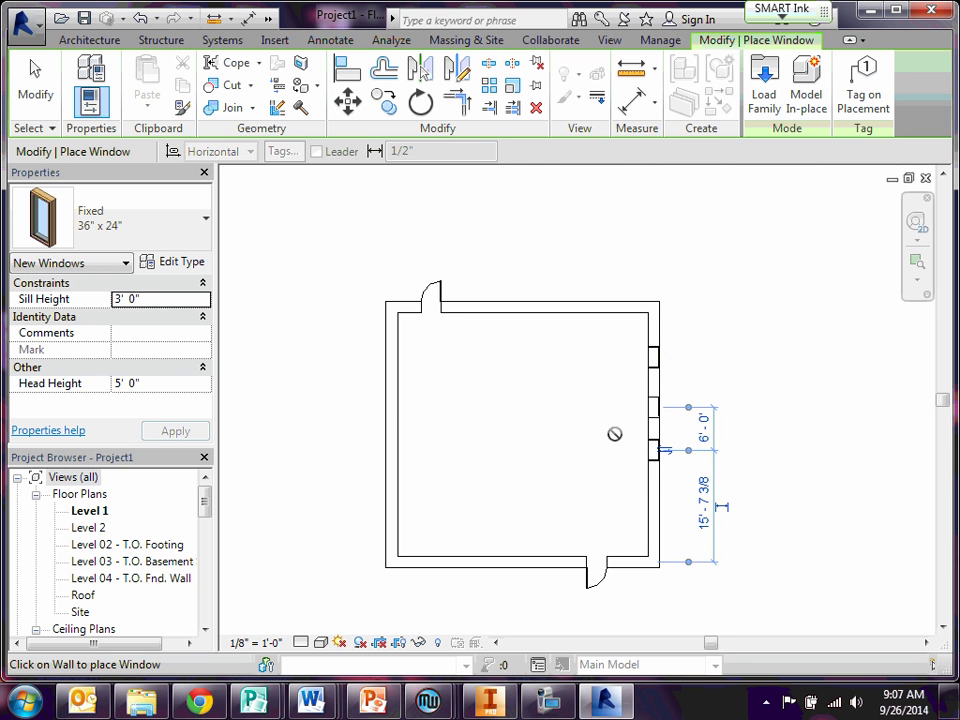
Step: Add three windows to the left wall, two to the top wall and one to the bottom
{"action": "left_click", "coordinate": [386, 393]}
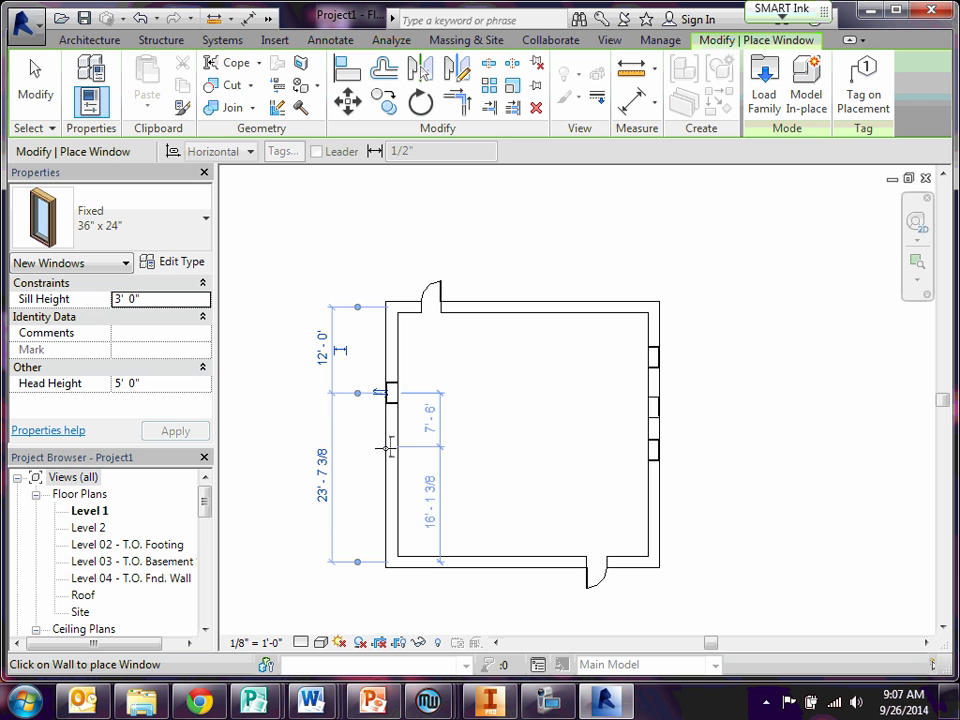
{"action": "left_click", "coordinate": [386, 449]}
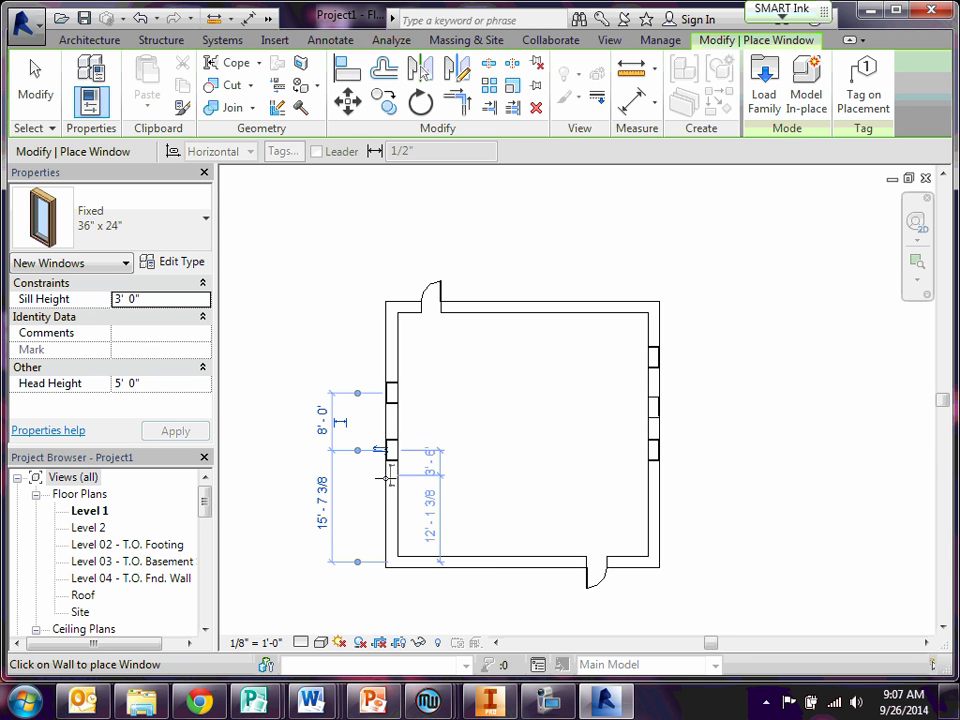
{"action": "left_click", "coordinate": [386, 495]}
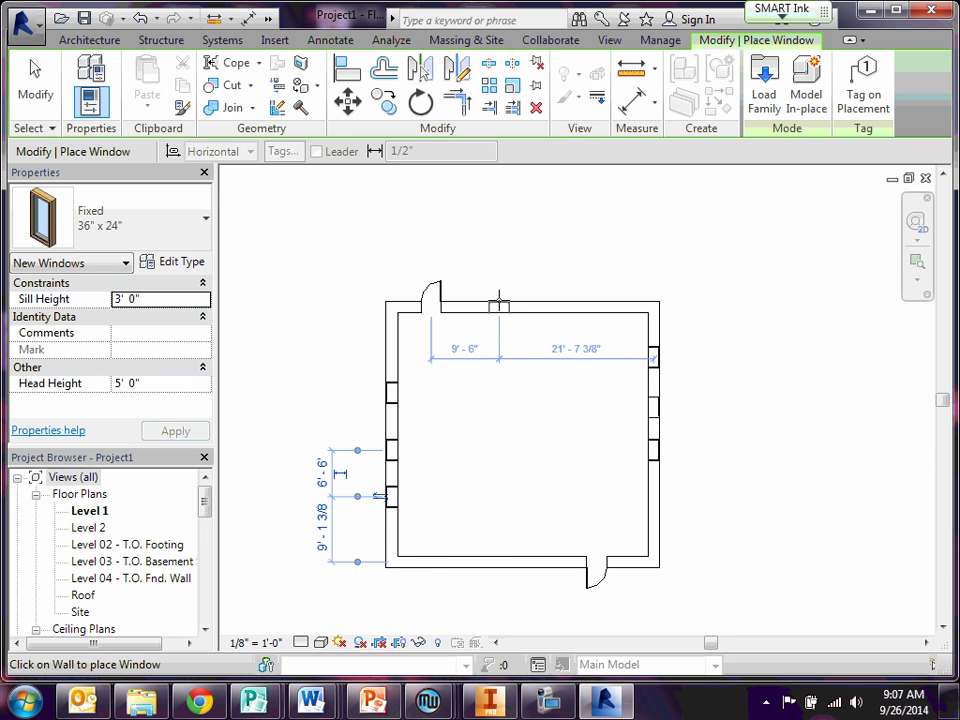
{"action": "left_click", "coordinate": [498, 306]}
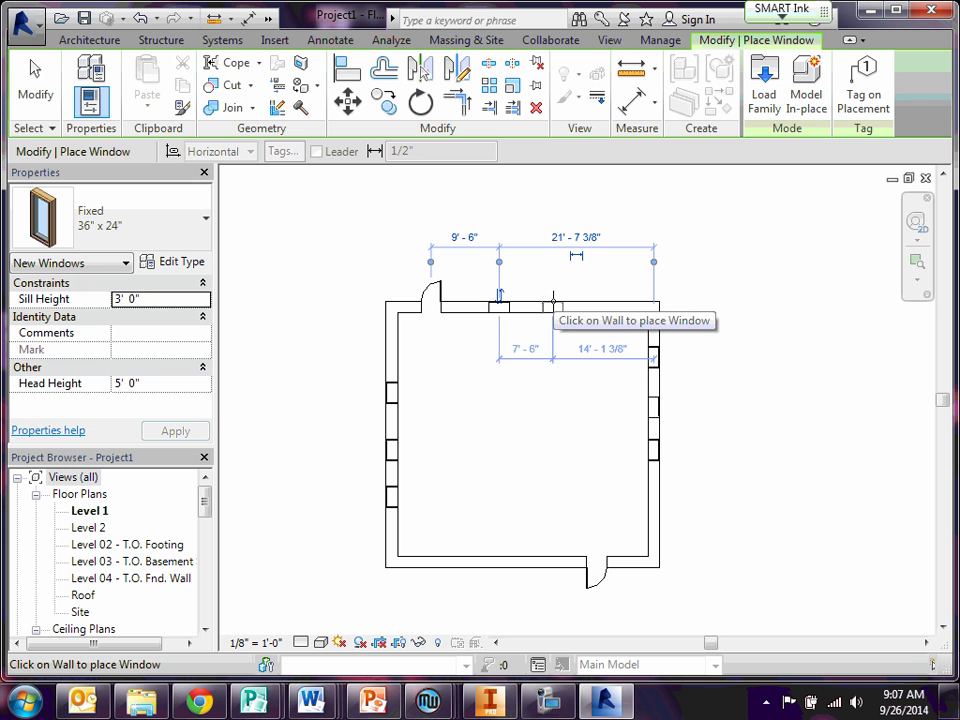
{"action": "left_click", "coordinate": [553, 302]}
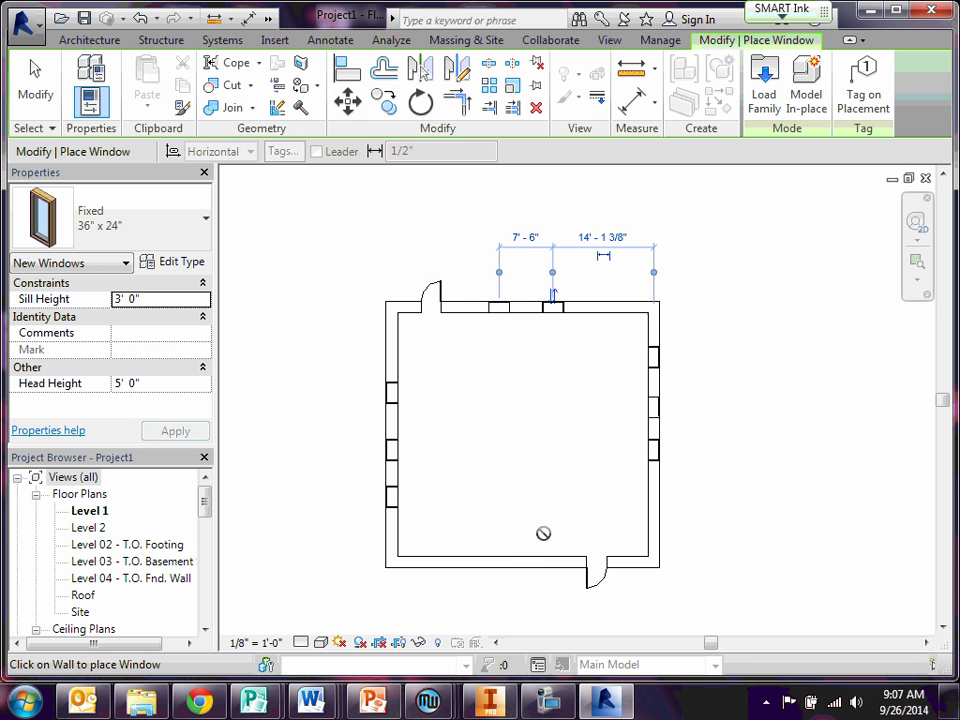
{"action": "left_click", "coordinate": [494, 560]}
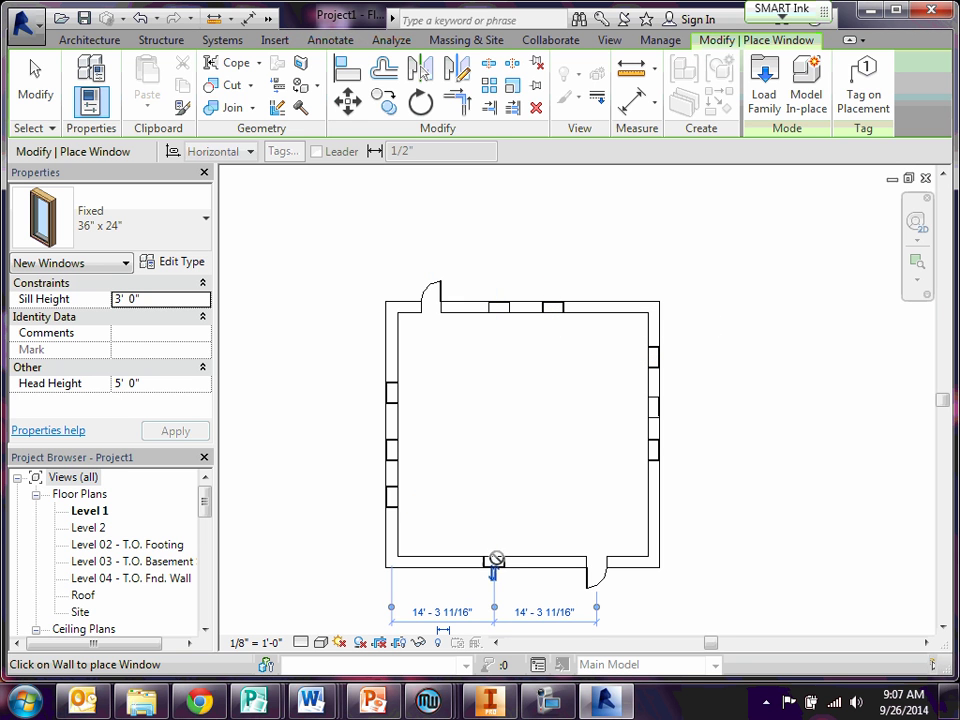
{"action": "left_click", "coordinate": [62, 40]}
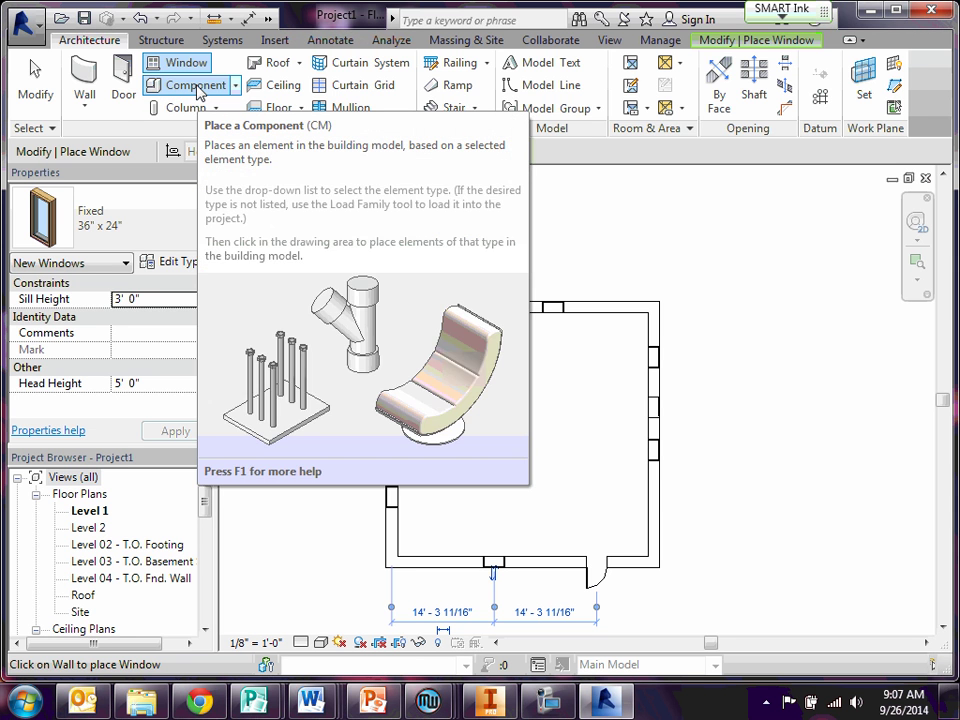
Step: Start Place a Component and review the available types, with Construction Trailer 32' current
{"action": "left_click", "coordinate": [199, 88]}
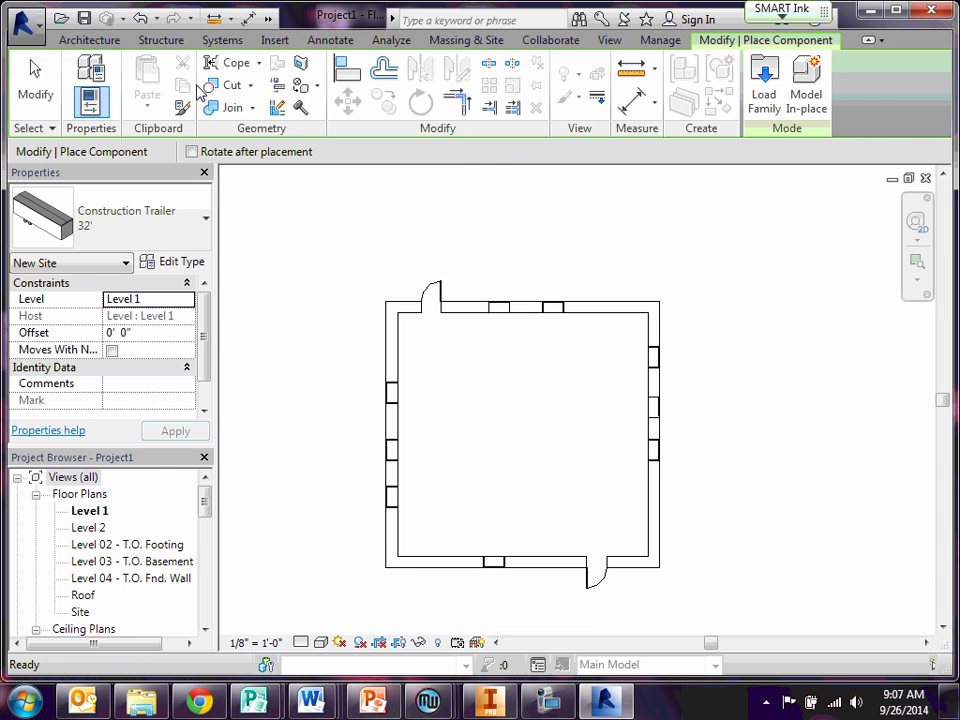
{"action": "left_click", "coordinate": [199, 218]}
{"action": "left_click", "coordinate": [199, 218]}
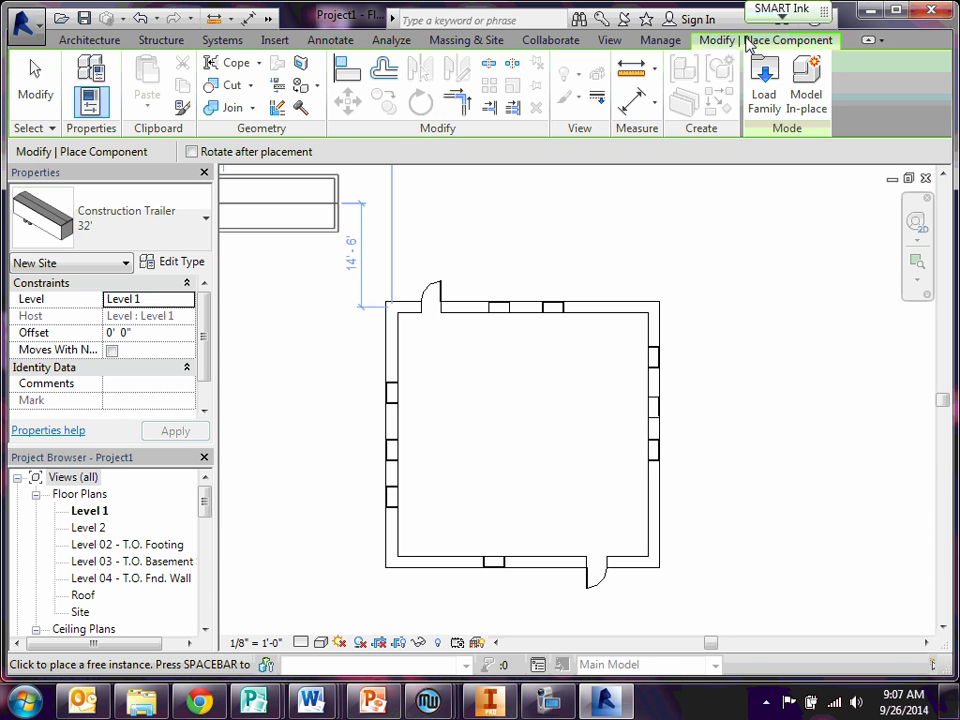
Step: Load Desk.rfa from Furniture > Tables, making the 60" x 30" desk current
{"action": "left_click", "coordinate": [762, 92]}
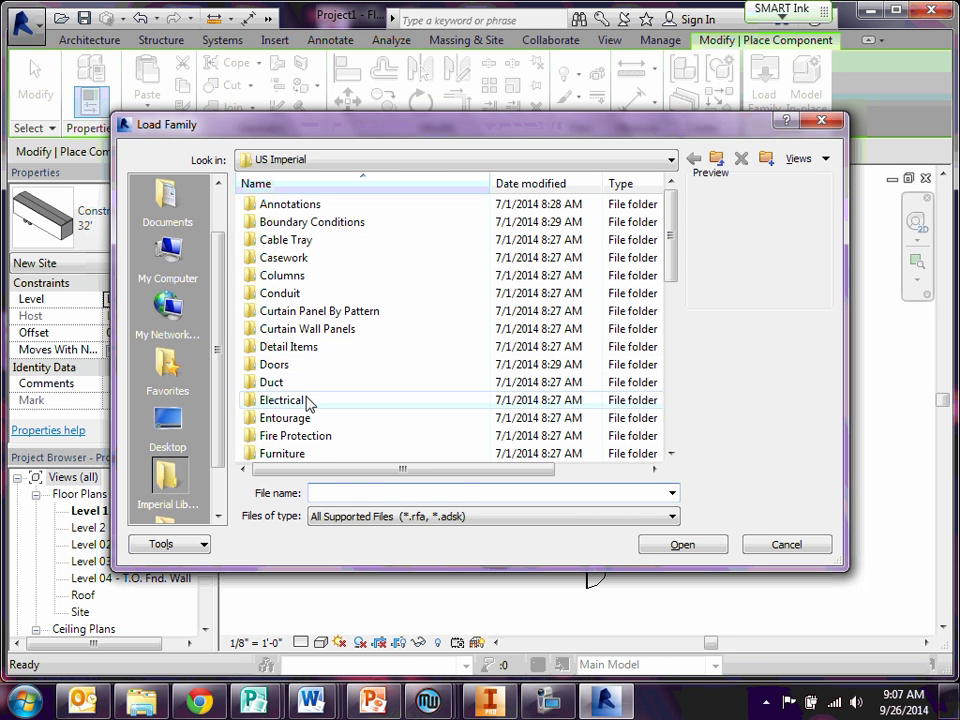
{"action": "scroll", "coordinate": [310, 450], "scroll_direction": "down", "scroll_amount": 1}
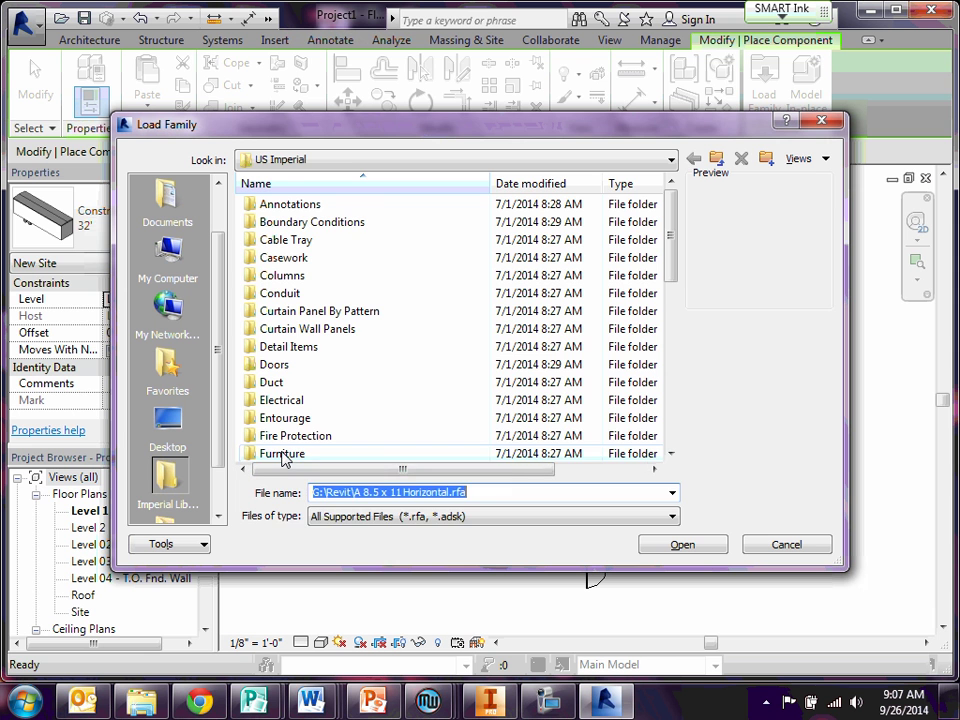
{"action": "double_click", "coordinate": [283, 455]}
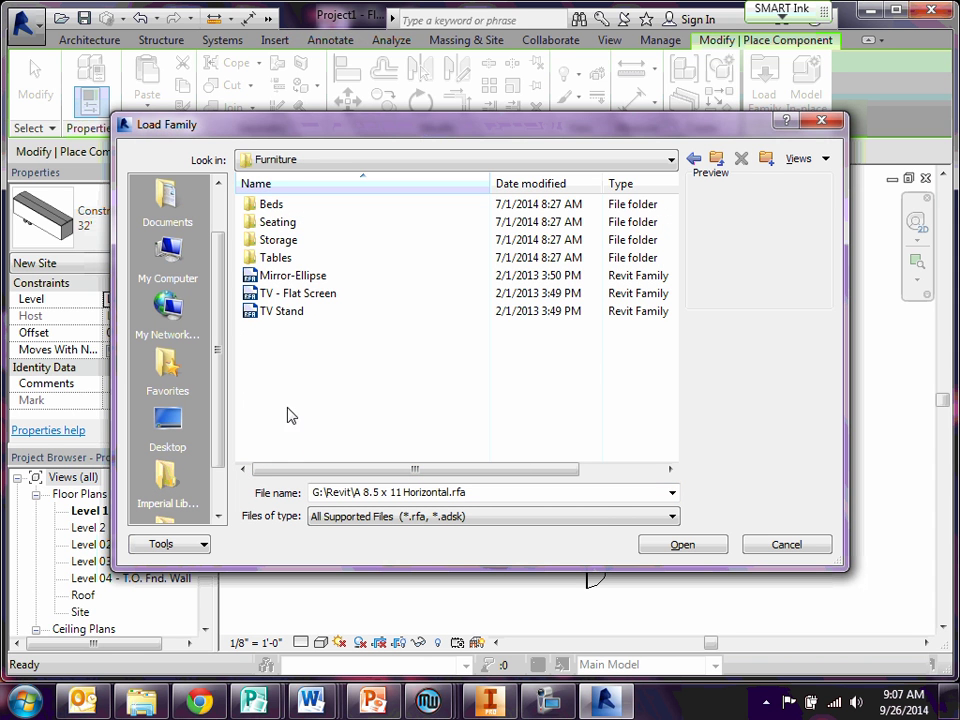
{"action": "double_click", "coordinate": [275, 258]}
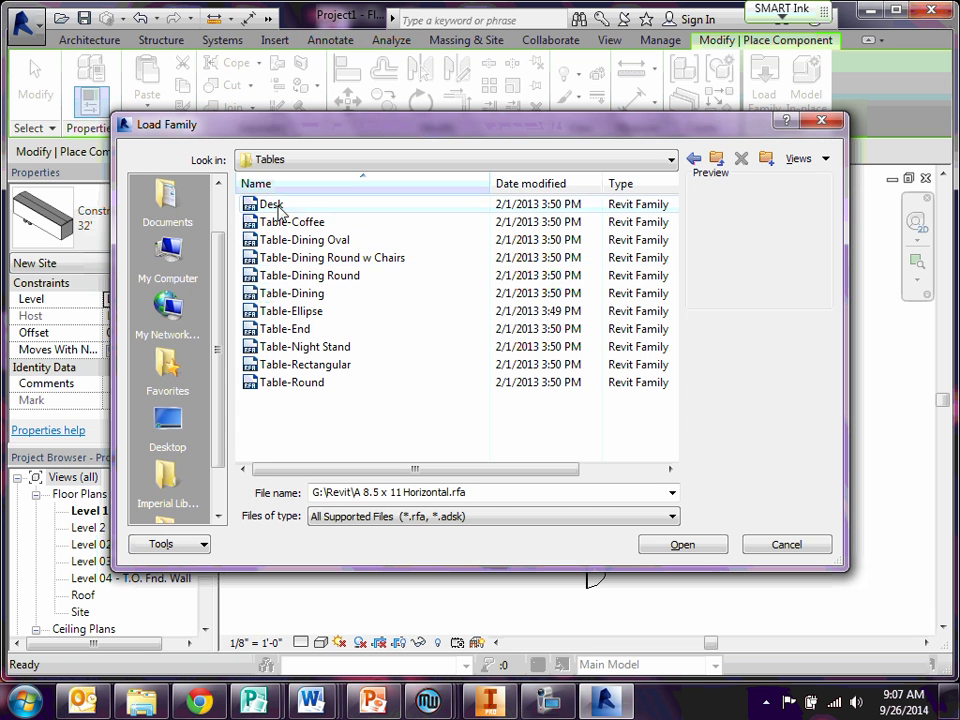
{"action": "left_click", "coordinate": [278, 206]}
{"action": "left_click", "coordinate": [682, 546]}
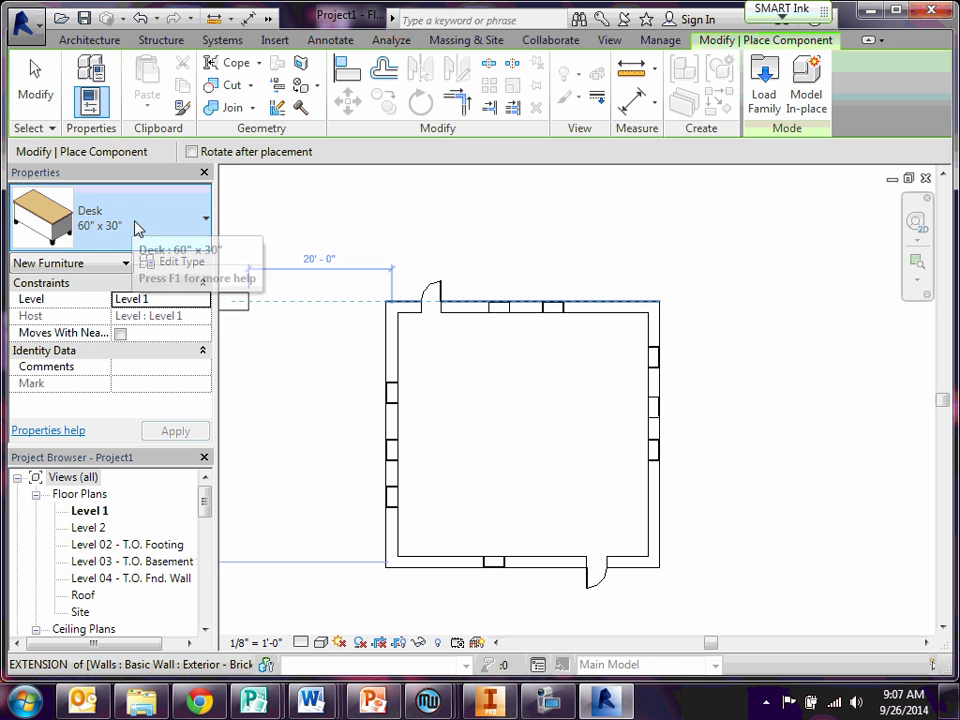
Step: Place six 60" x 30" desks in two columns of three rows
{"action": "left_click", "coordinate": [481, 365]}
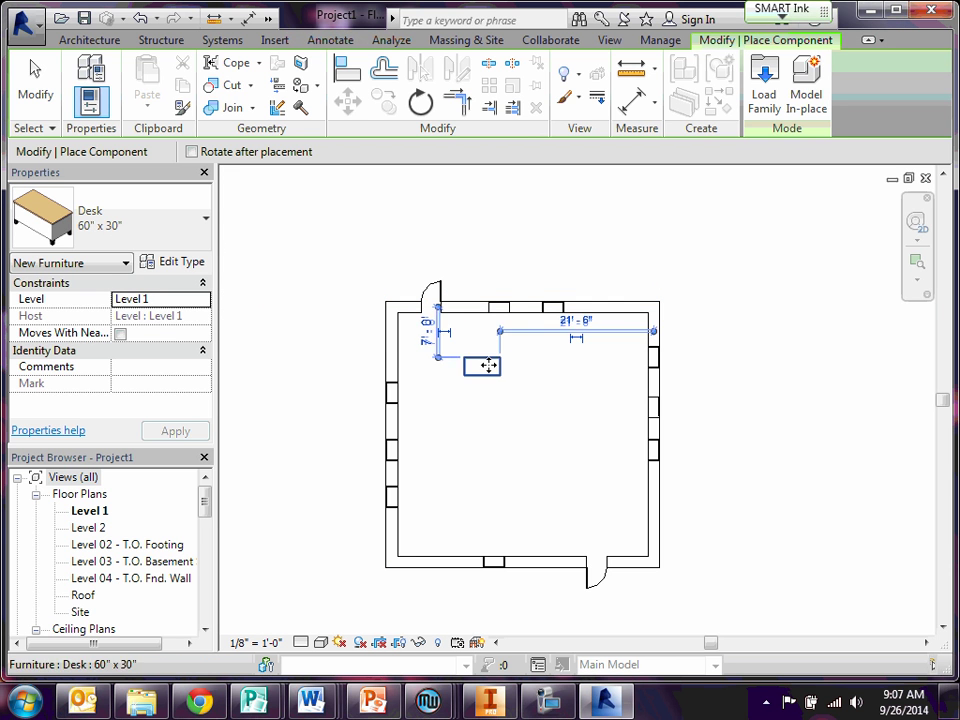
{"action": "left_click", "coordinate": [553, 367]}
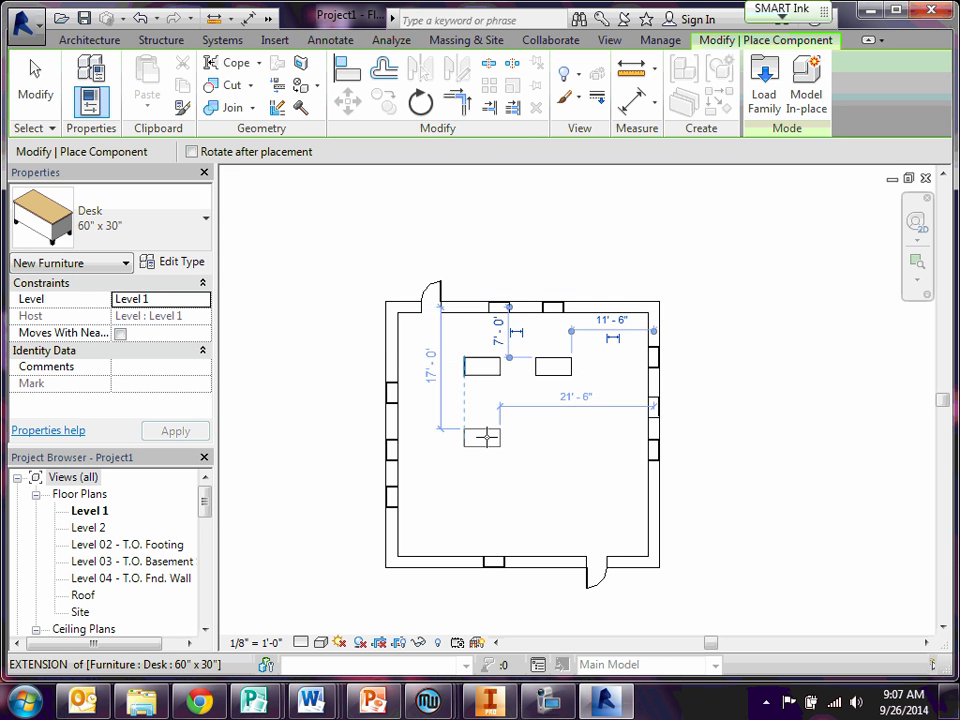
{"action": "left_click", "coordinate": [481, 437]}
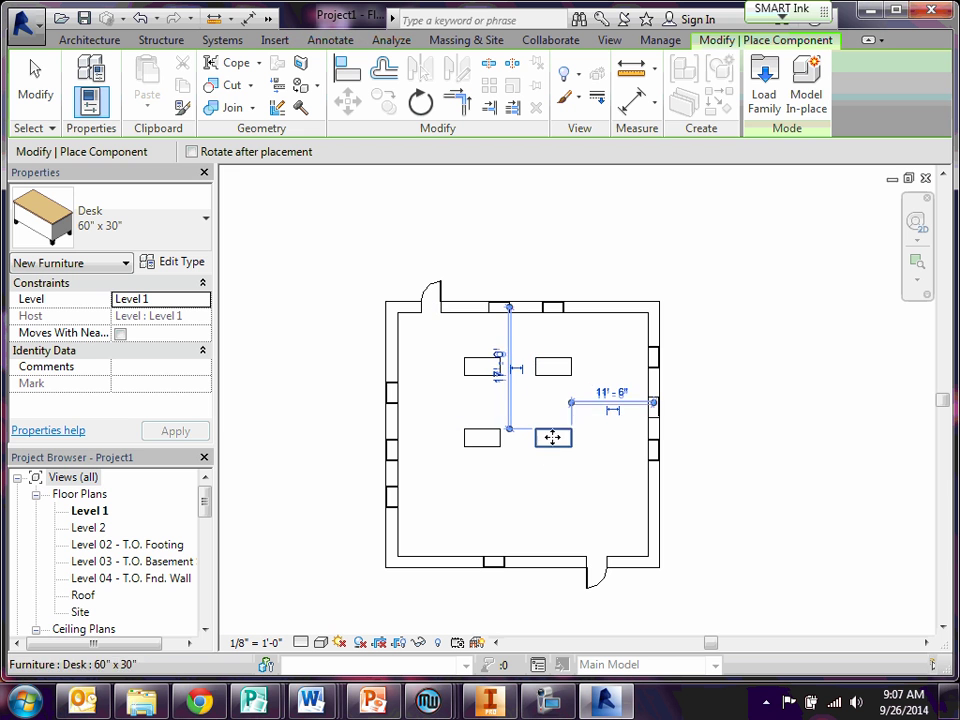
{"action": "left_click", "coordinate": [553, 437]}
{"action": "left_click", "coordinate": [483, 507]}
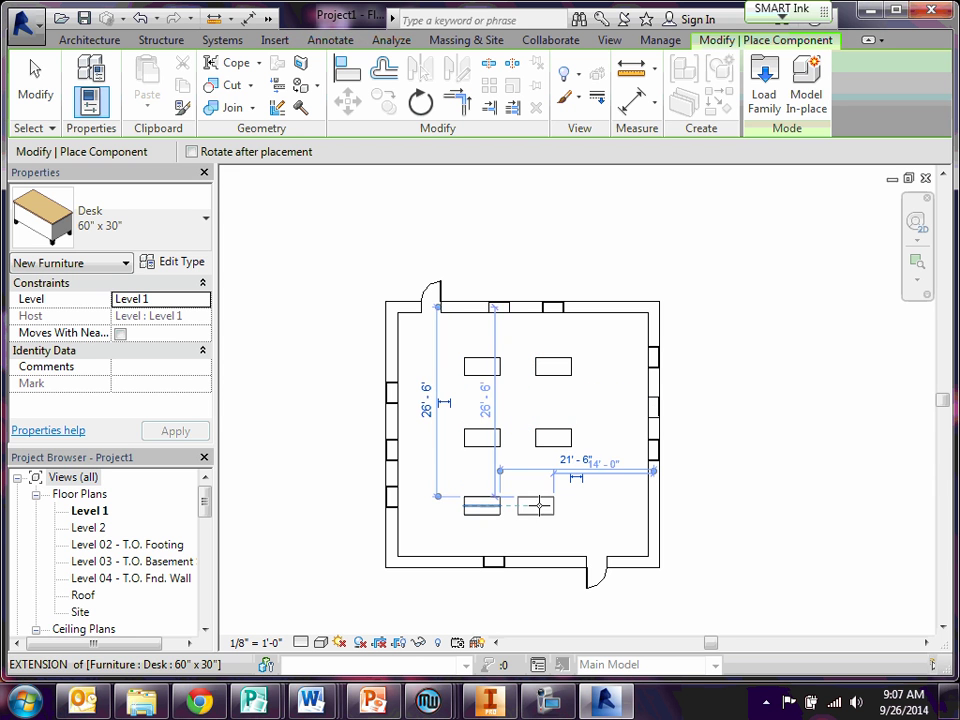
{"action": "left_click", "coordinate": [554, 497]}
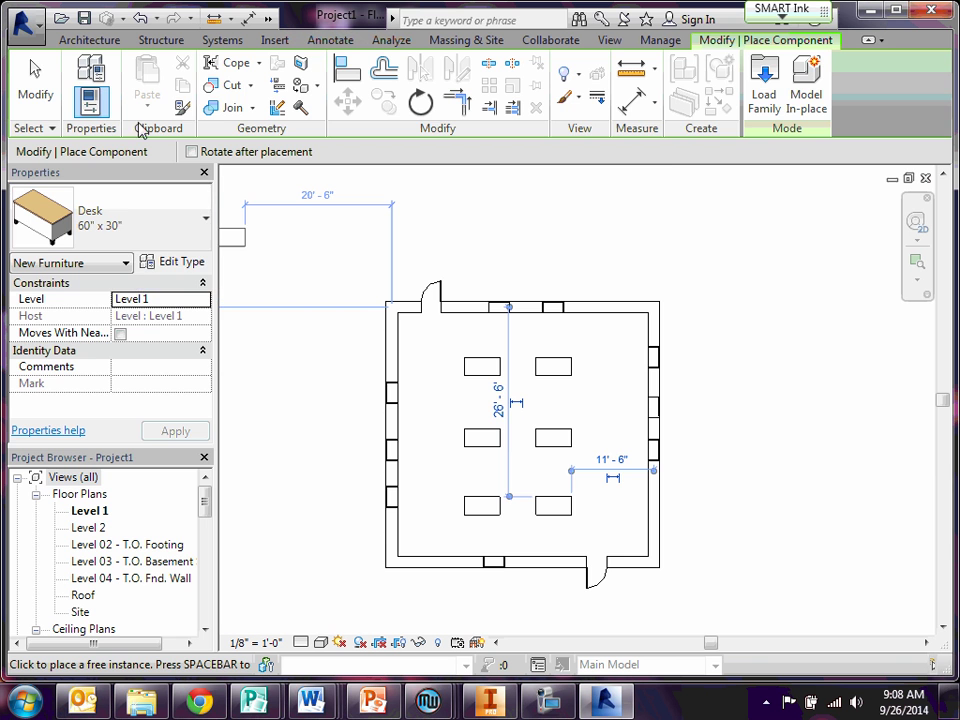
{"action": "left_click", "coordinate": [767, 80]}
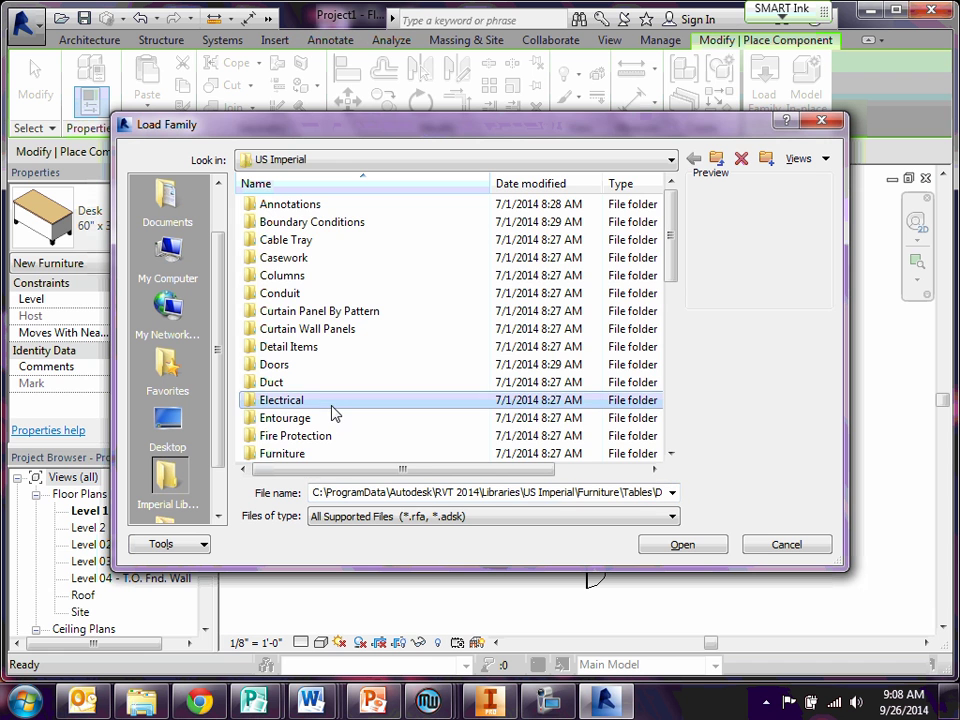
Step: Browse to Casework > Tall Cabinets and load Tall Cabinet-Double Door(4)
{"action": "double_click", "coordinate": [306, 401]}
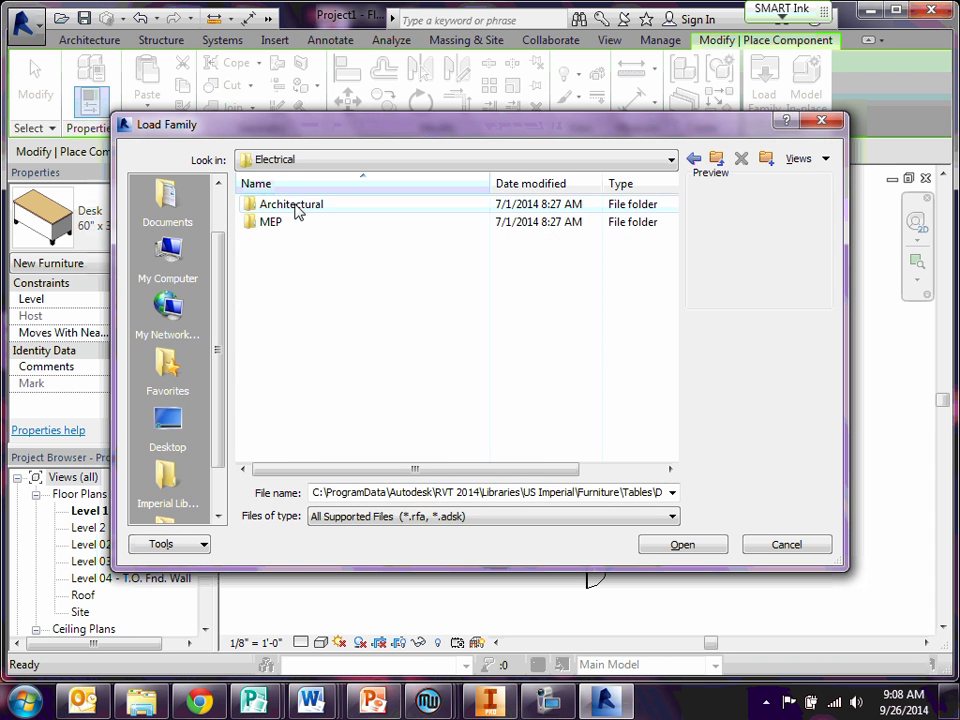
{"action": "double_click", "coordinate": [296, 206]}
{"action": "double_click", "coordinate": [298, 205]}
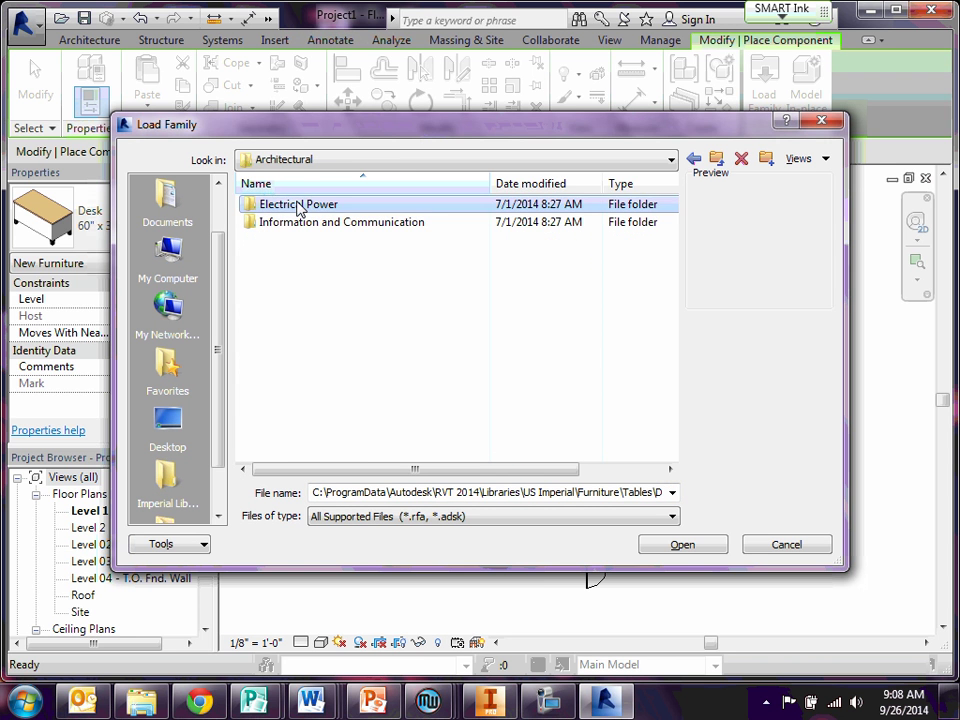
{"action": "left_click", "coordinate": [693, 158]}
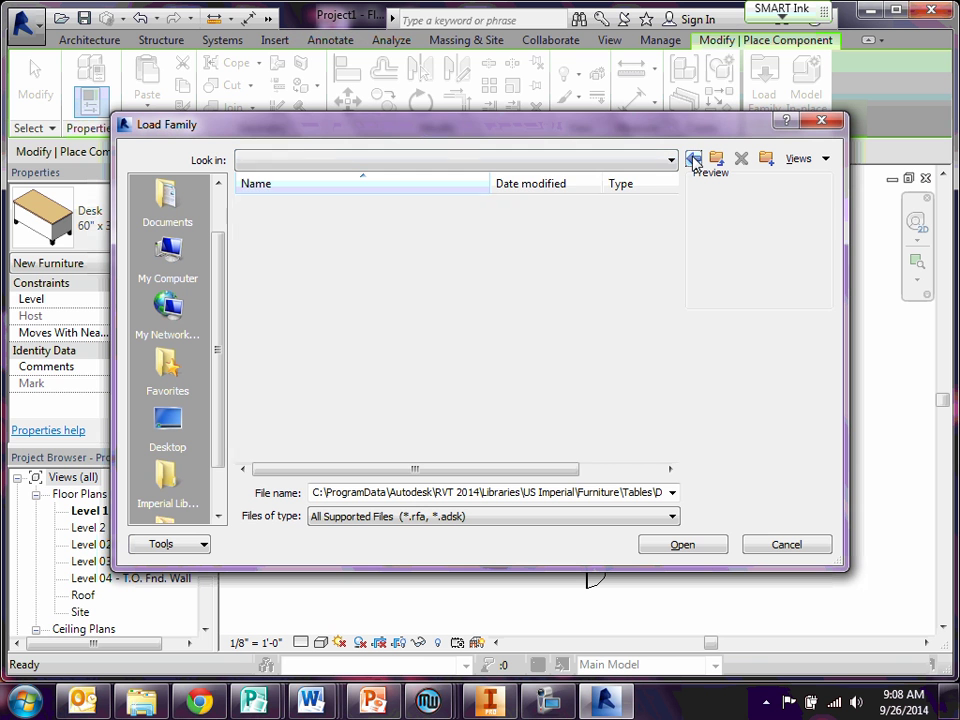
{"action": "left_click", "coordinate": [693, 158]}
{"action": "left_click", "coordinate": [693, 158]}
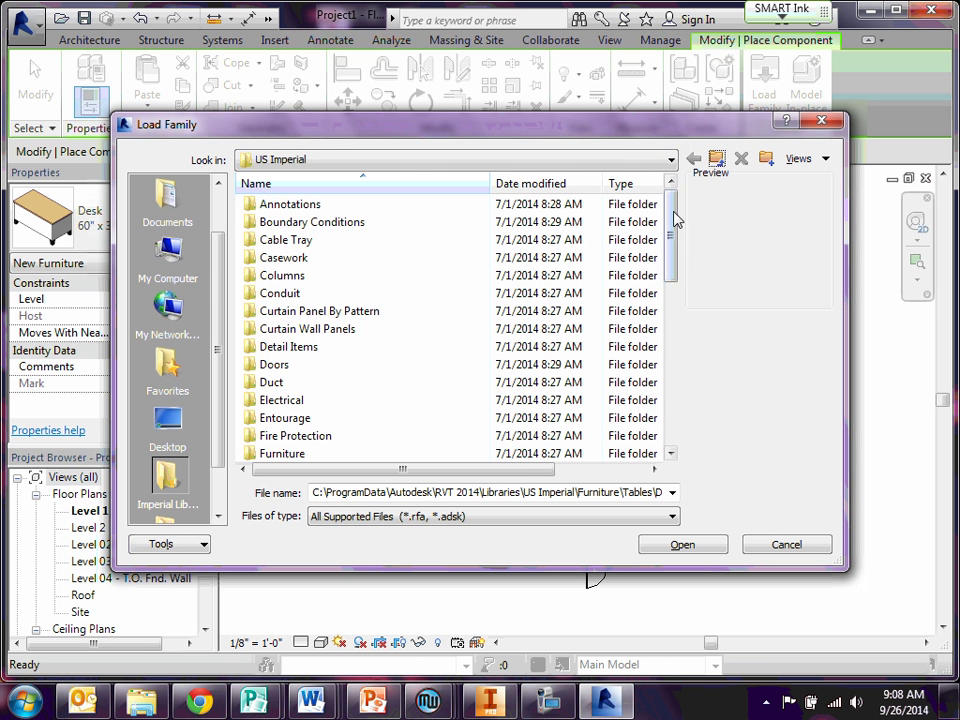
{"action": "mouse_move", "coordinate": [668, 242]}
{"action": "left_mouse_down"}
{"action": "mouse_move", "coordinate": [666, 412]}
{"action": "mouse_move", "coordinate": [658, 260]}
{"action": "left_mouse_up"}
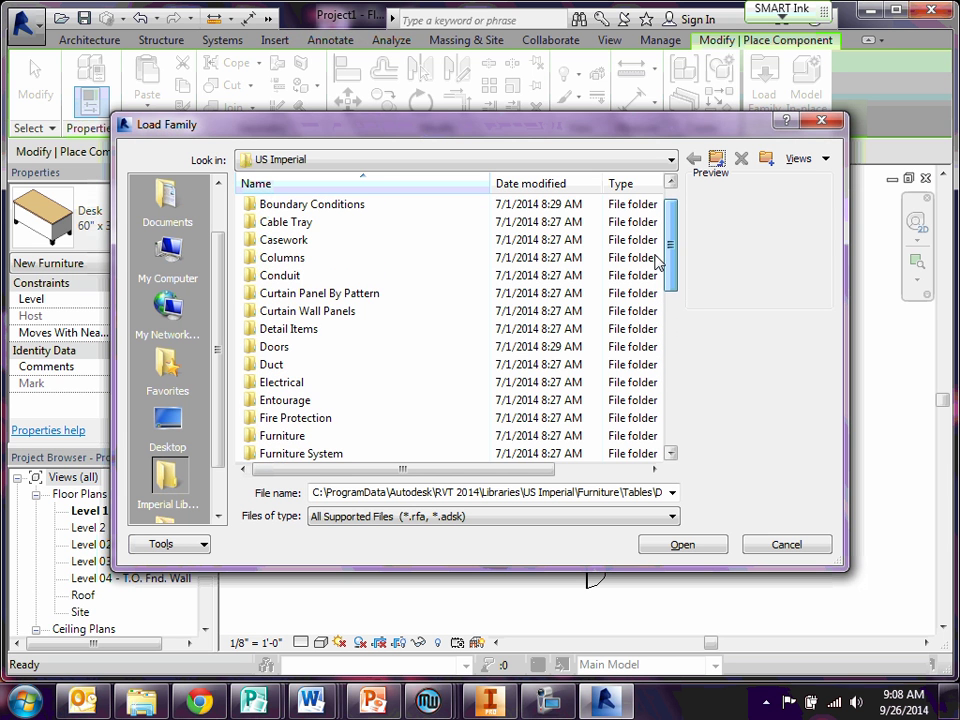
{"action": "double_click", "coordinate": [287, 241]}
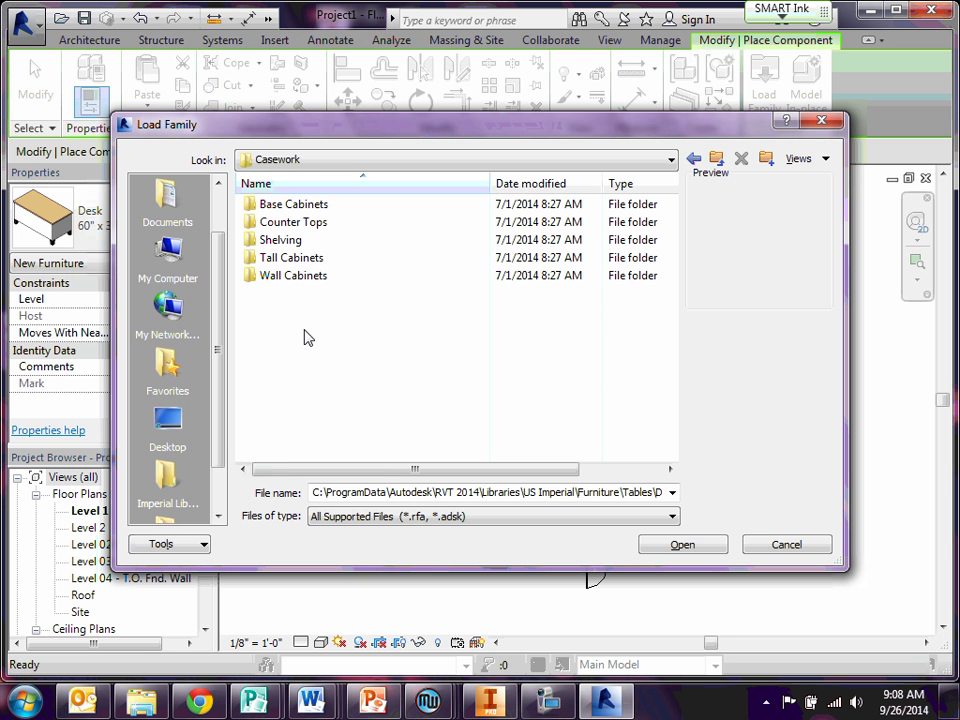
{"action": "double_click", "coordinate": [285, 257]}
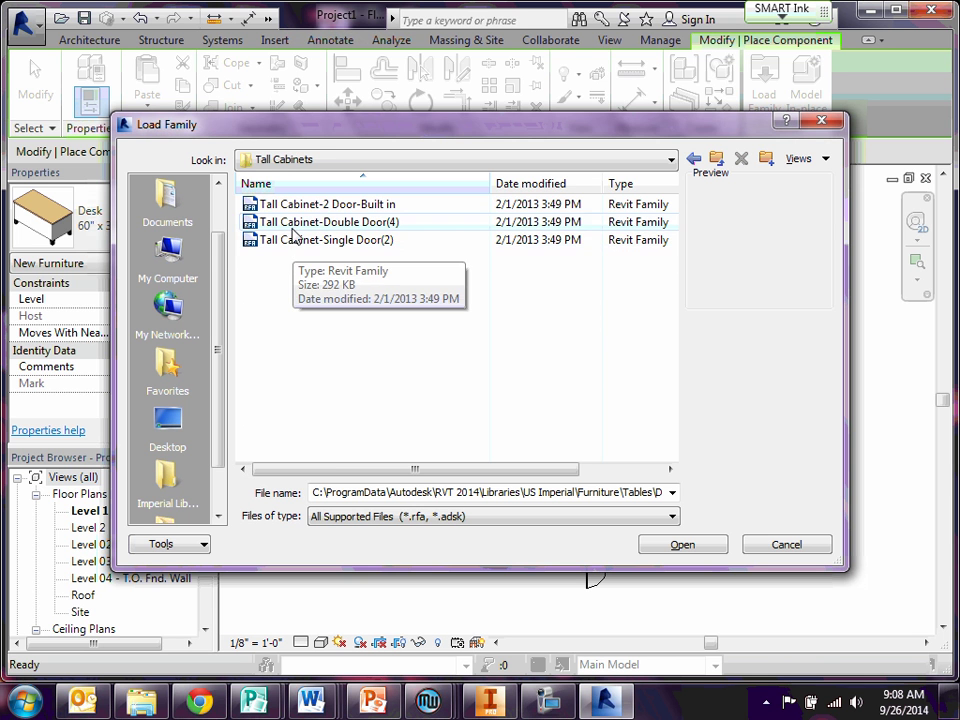
{"action": "double_click", "coordinate": [293, 240]}
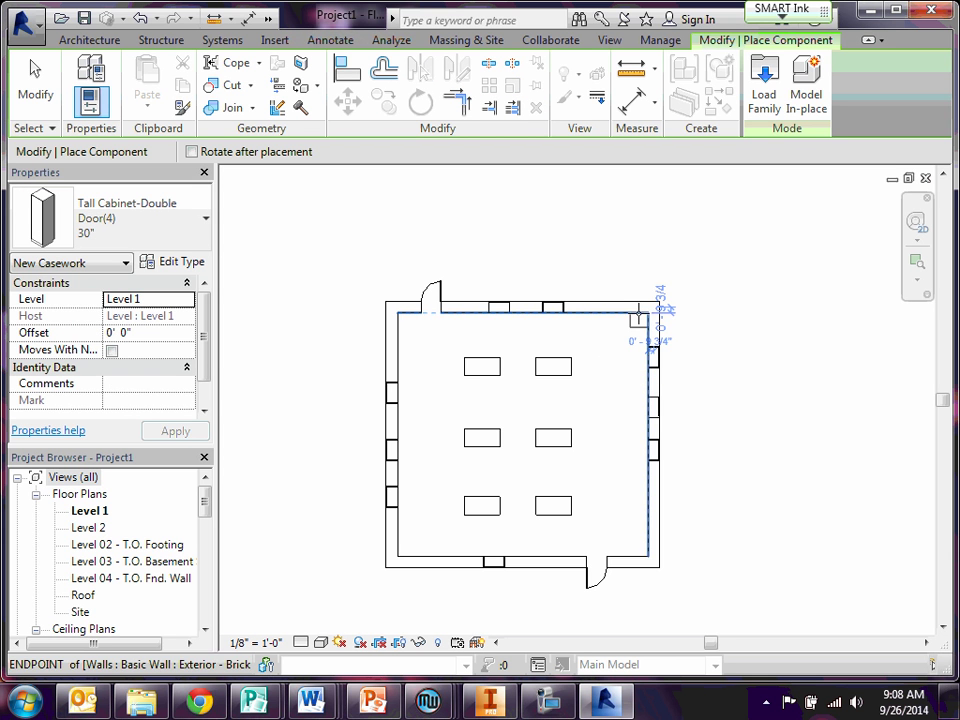
Step: Place two Tall Cabinet-Double Door(4) 30" cabinets along the top wall's right end
{"action": "left_click", "coordinate": [638, 313]}
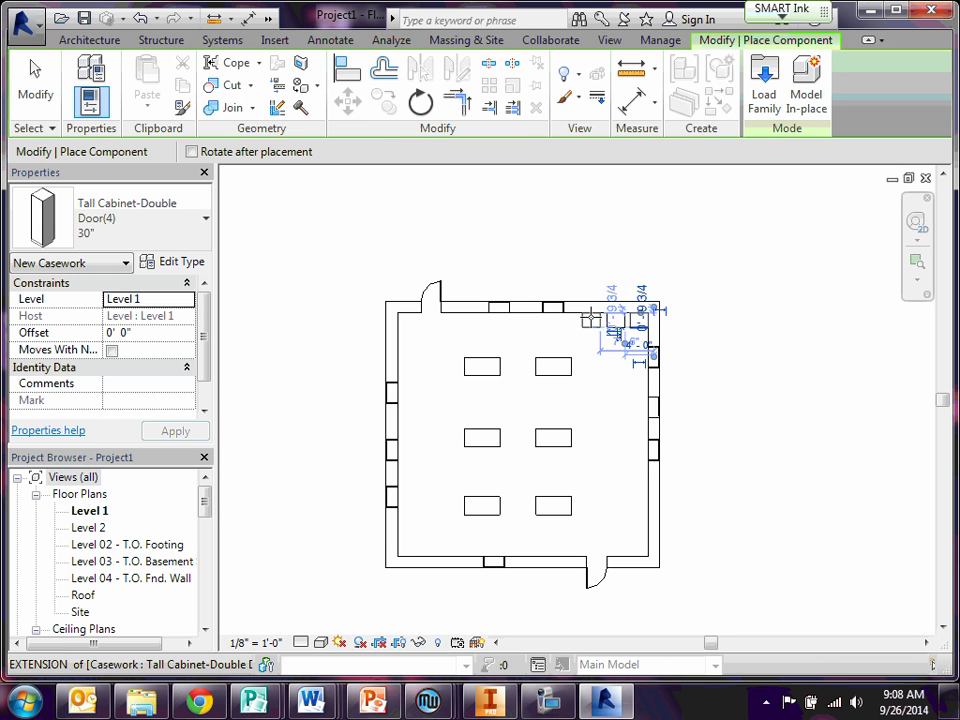
{"action": "left_click", "coordinate": [591, 319]}
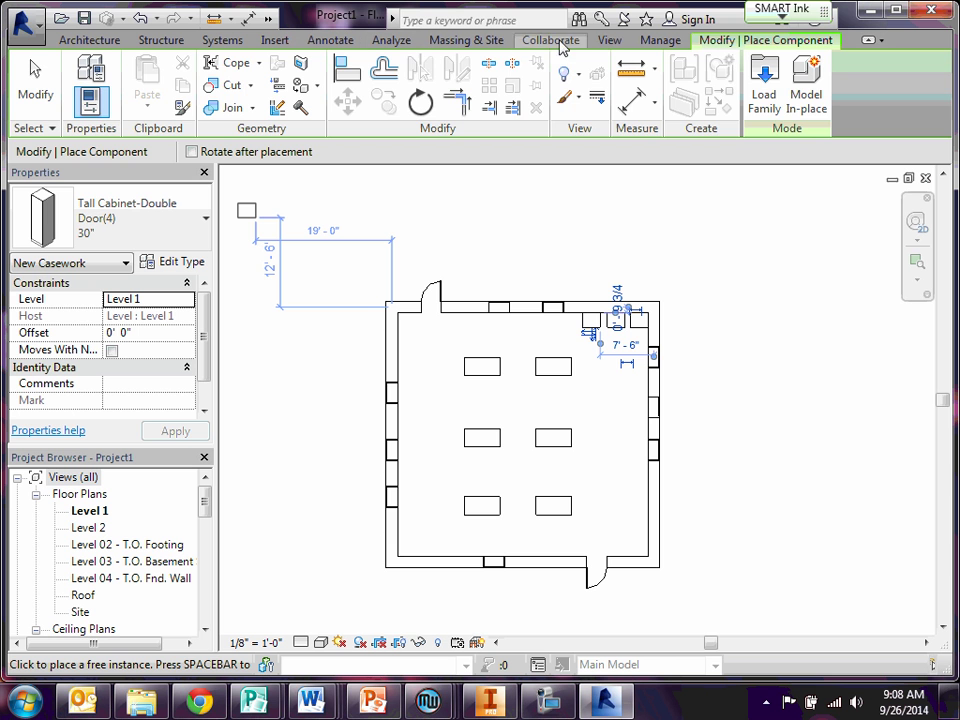
{"action": "left_click", "coordinate": [606, 40]}
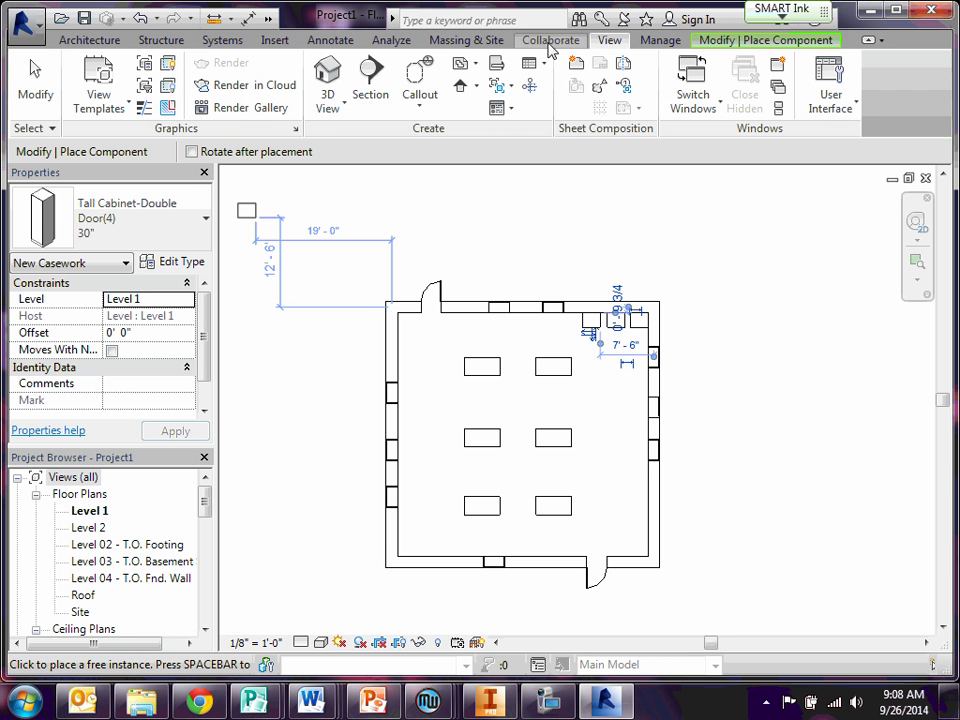
Step: Open the default 3D view and cancel further cabinet placement
{"action": "left_click", "coordinate": [328, 77]}
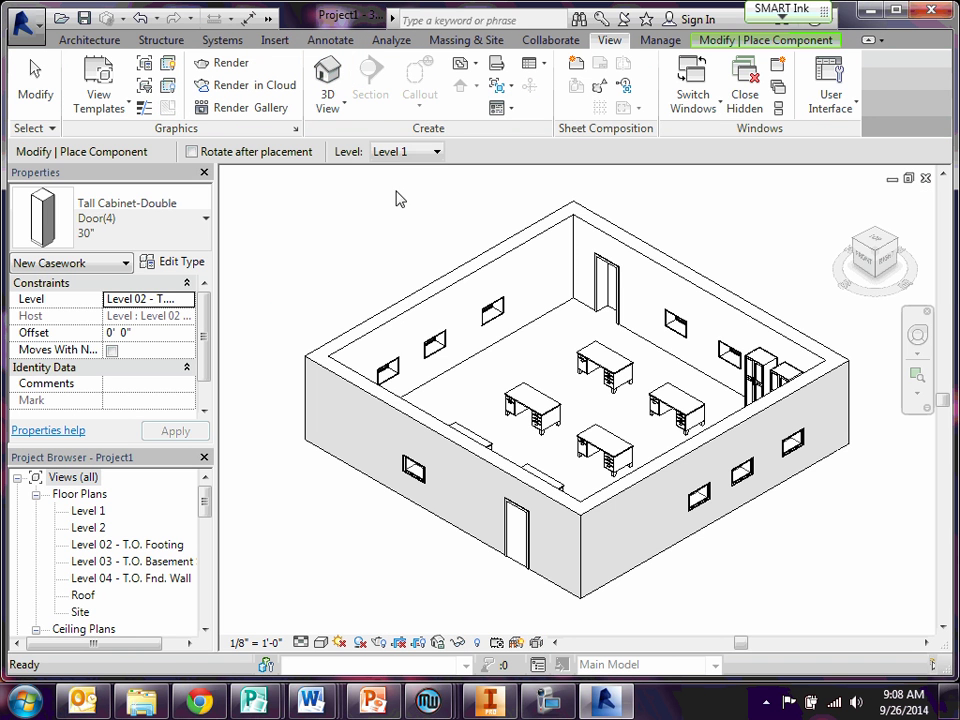
{"action": "right_click", "coordinate": [373, 298]}
{"action": "left_click", "coordinate": [405, 309]}
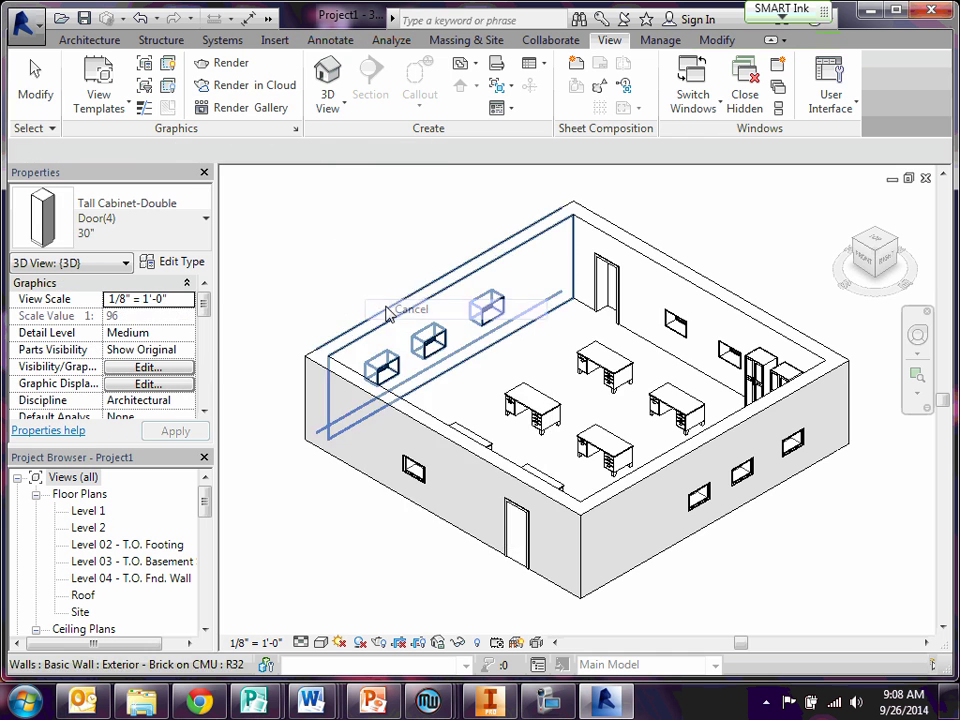
{"action": "scroll", "coordinate": [449, 304], "scroll_direction": "up", "scroll_amount": 2}
{"action": "scroll", "coordinate": [598, 368], "scroll_direction": "up", "scroll_amount": 2}
Step: Set a top-front-left isometric view centred on the desks and cabinets
{"action": "middle_click_drag", "start_coordinate": [598, 368], "coordinate": [522, 305]}
{"action": "left_click", "coordinate": [862, 260]}
{"action": "left_click", "coordinate": [864, 244]}
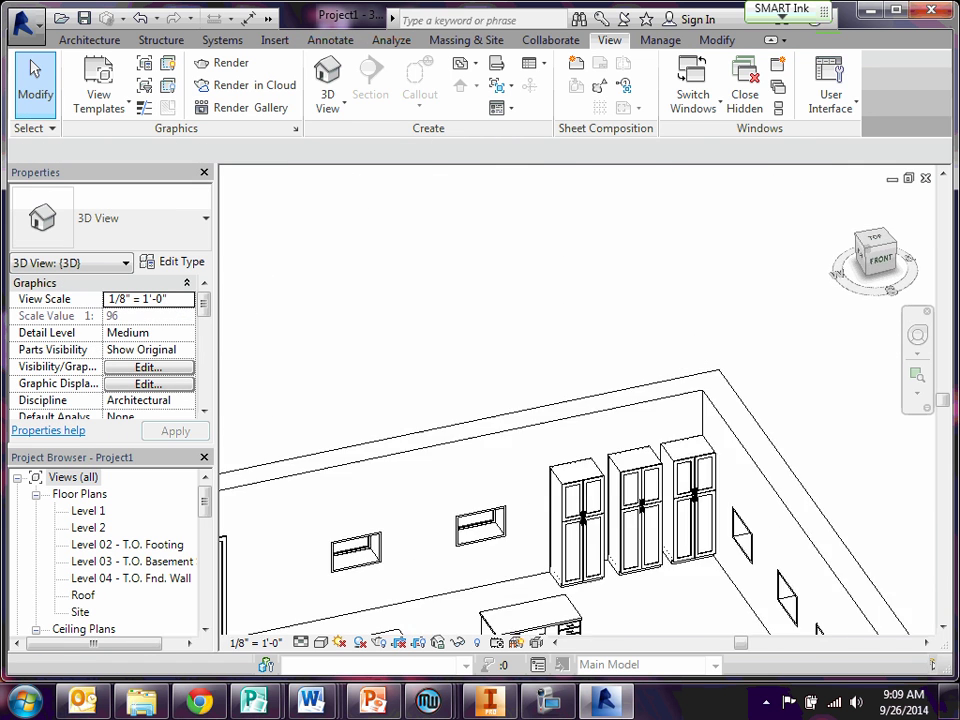
{"action": "mouse_move", "coordinate": [713, 394]}
{"action": "middle_mouse_down"}
{"action": "mouse_move", "coordinate": [611, 261]}
{"action": "mouse_move", "coordinate": [611, 184]}
{"action": "middle_mouse_up"}
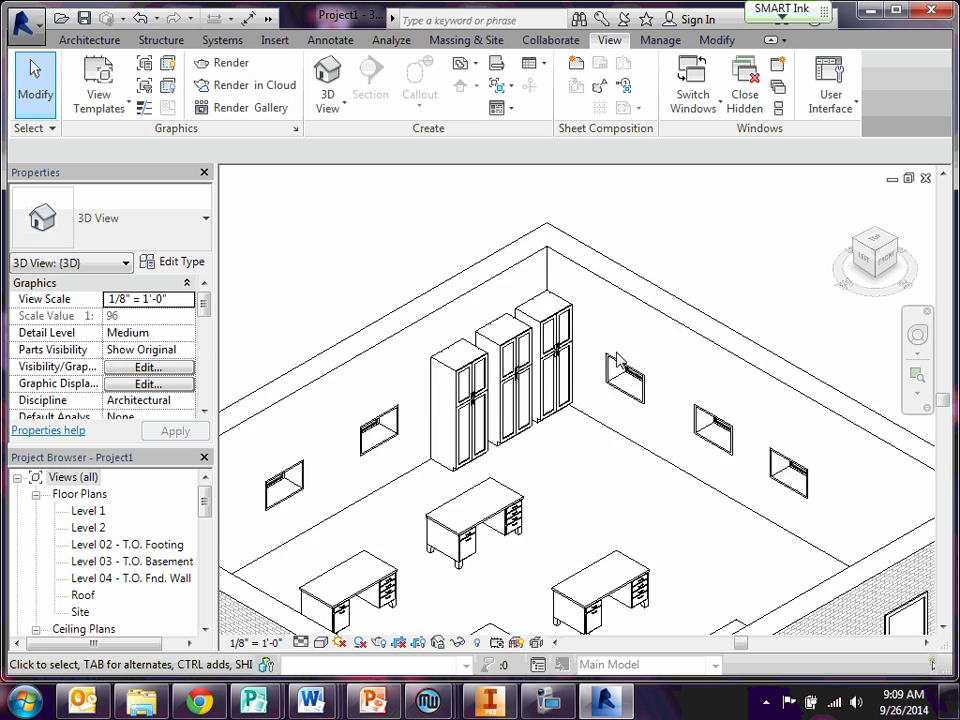
{"action": "middle_click_drag", "start_coordinate": [654, 334], "coordinate": [651, 287]}
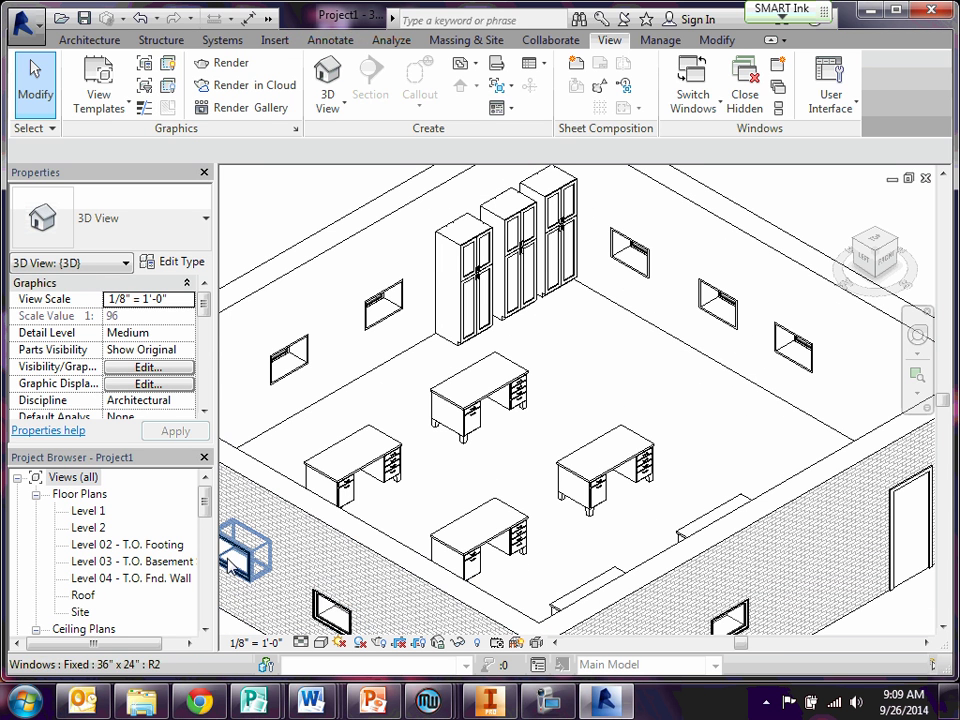
{"action": "left_click", "coordinate": [545, 706]}
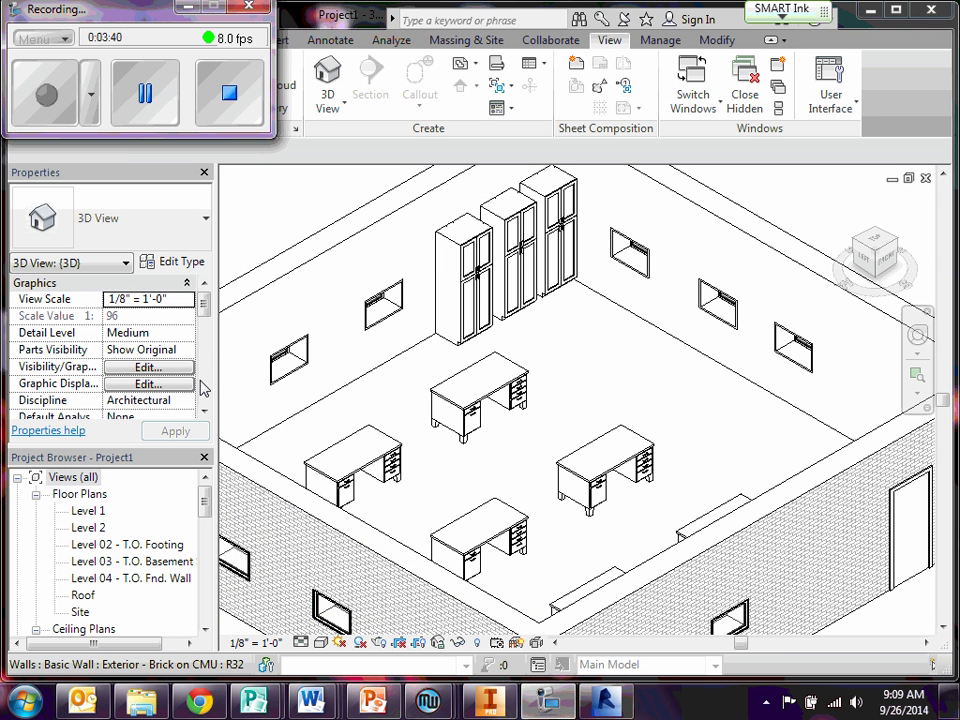